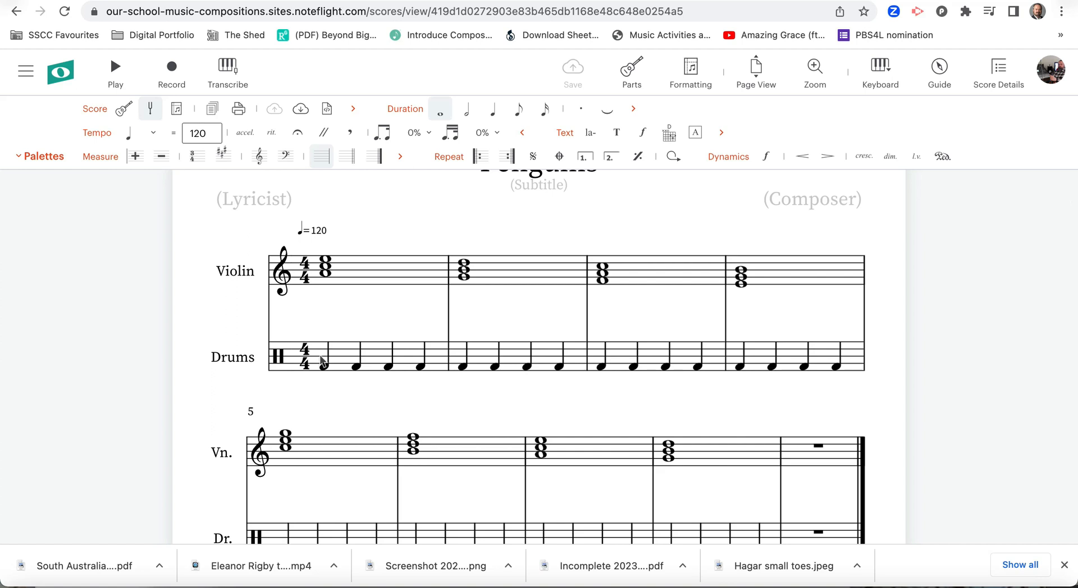
Step: Play back the existing violin chords and drum beat from measure 1, stop playback and return to editing the score
click(321, 360)
key(space)
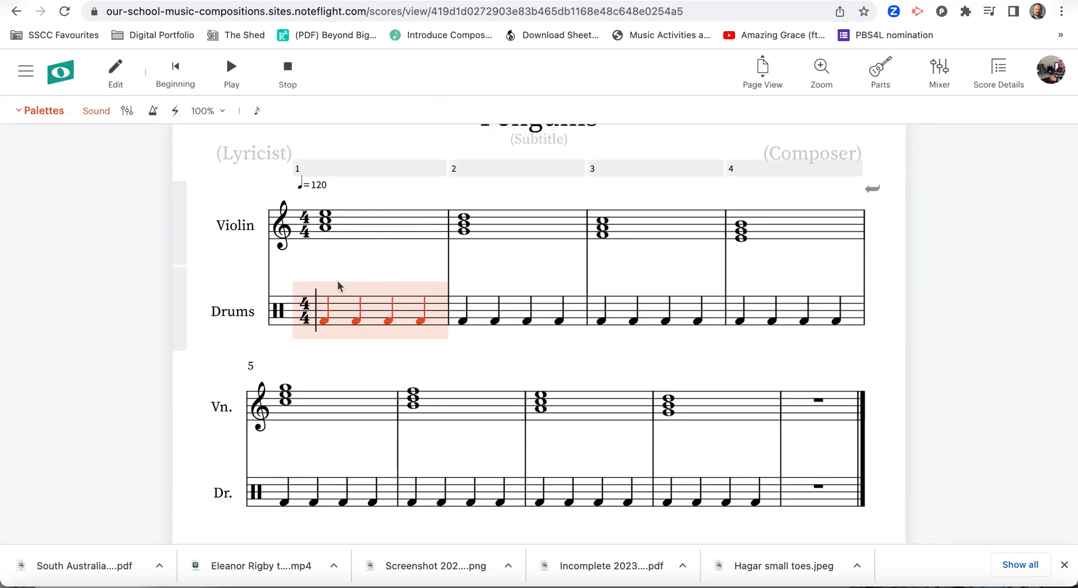
click(353, 222)
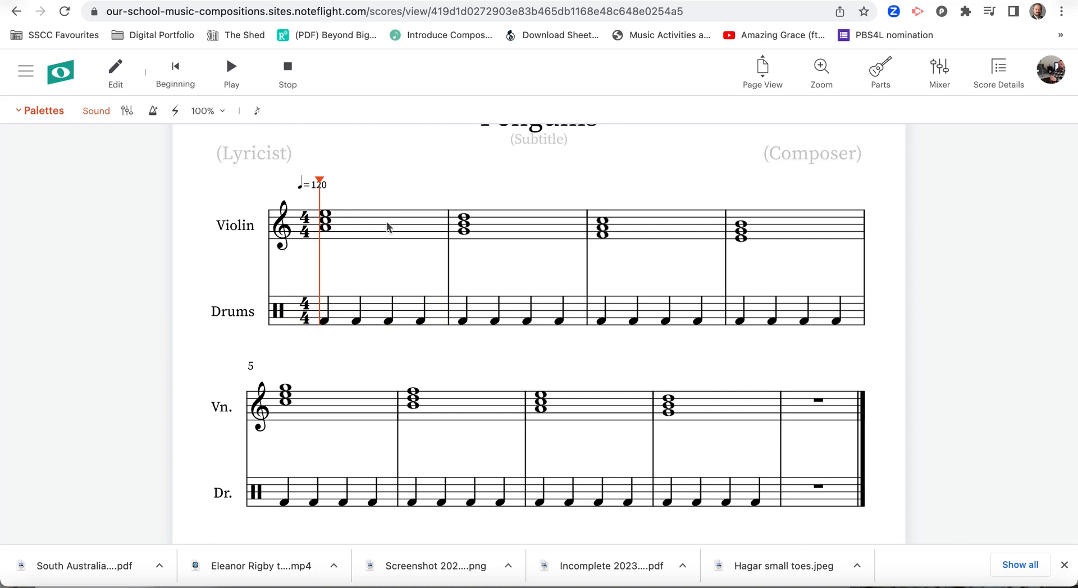
scroll(444, 221, up, 1)
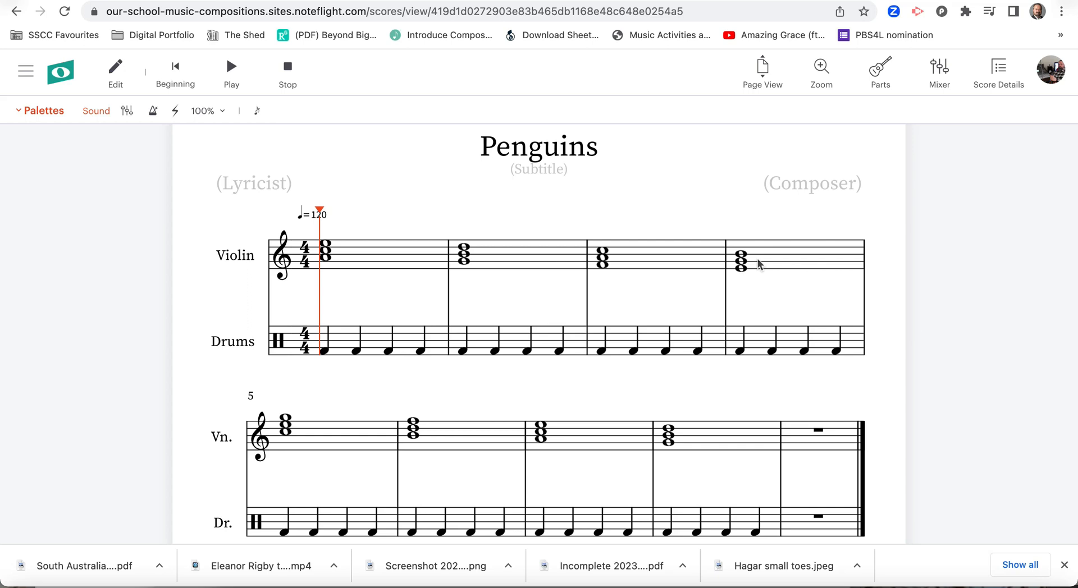
key(space)
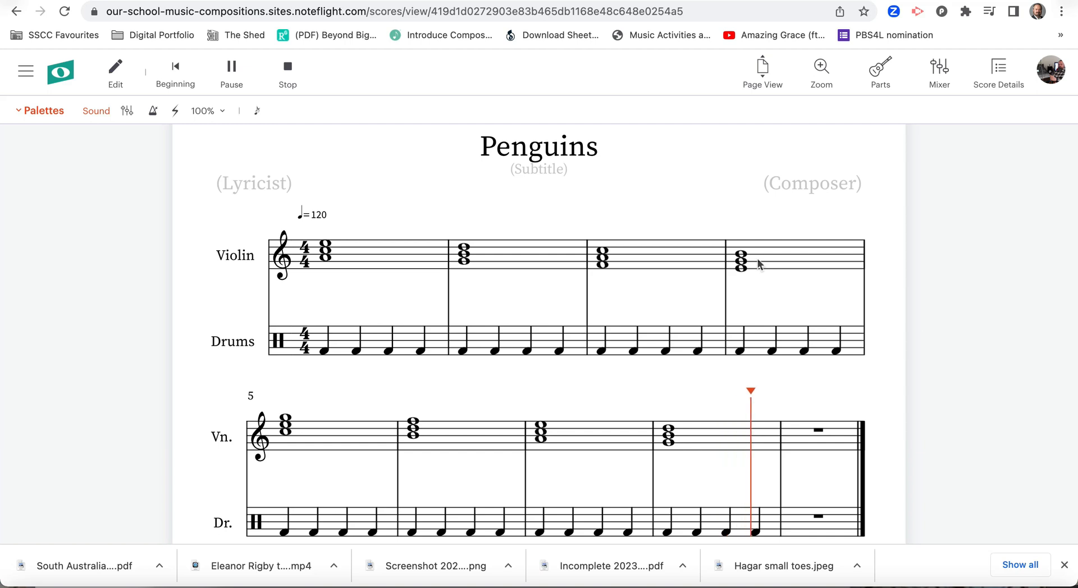
key(space)
click(524, 261)
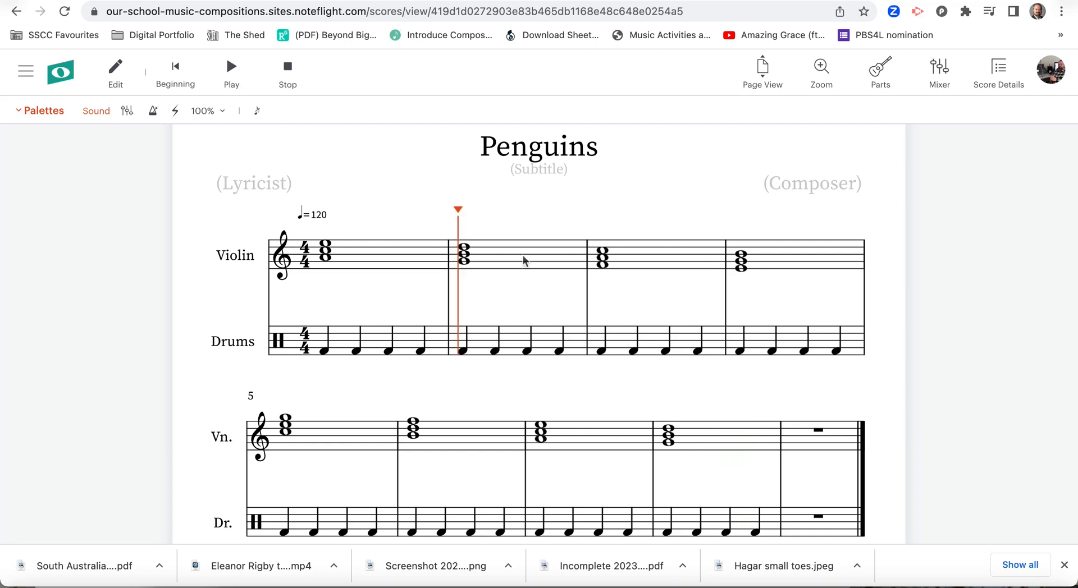
click(115, 66)
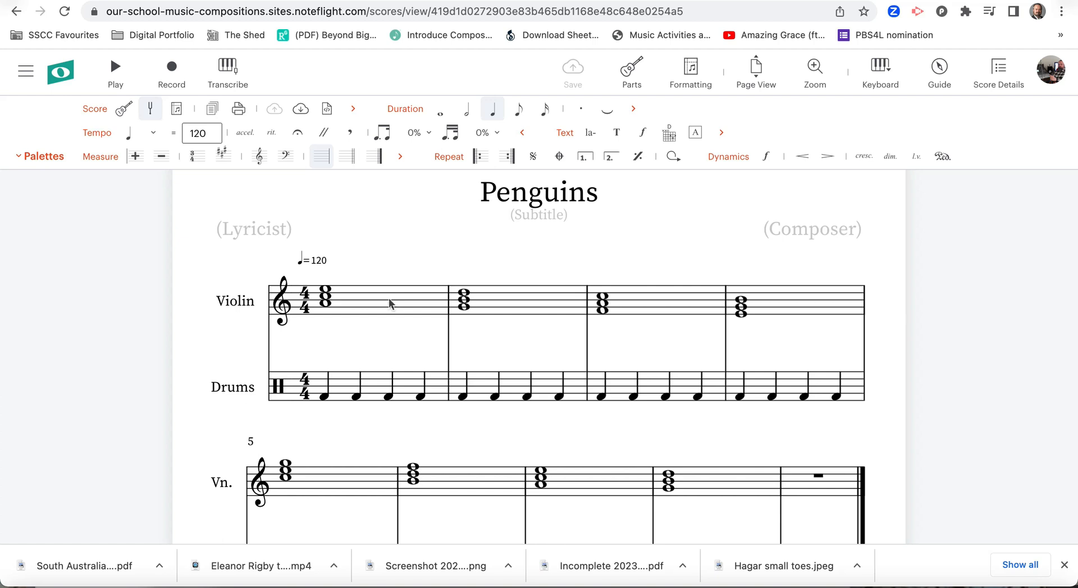
Step: Add a Trumpet part from the Brass instruments and place it above the Violin in the part order
scroll(389, 304, down, 1)
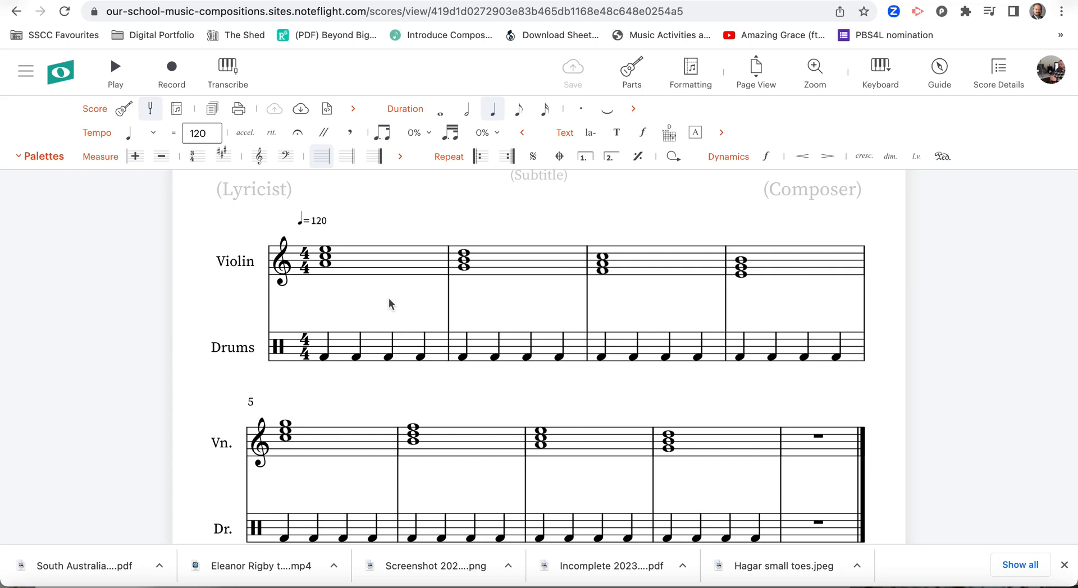
scroll(389, 303, up, 2)
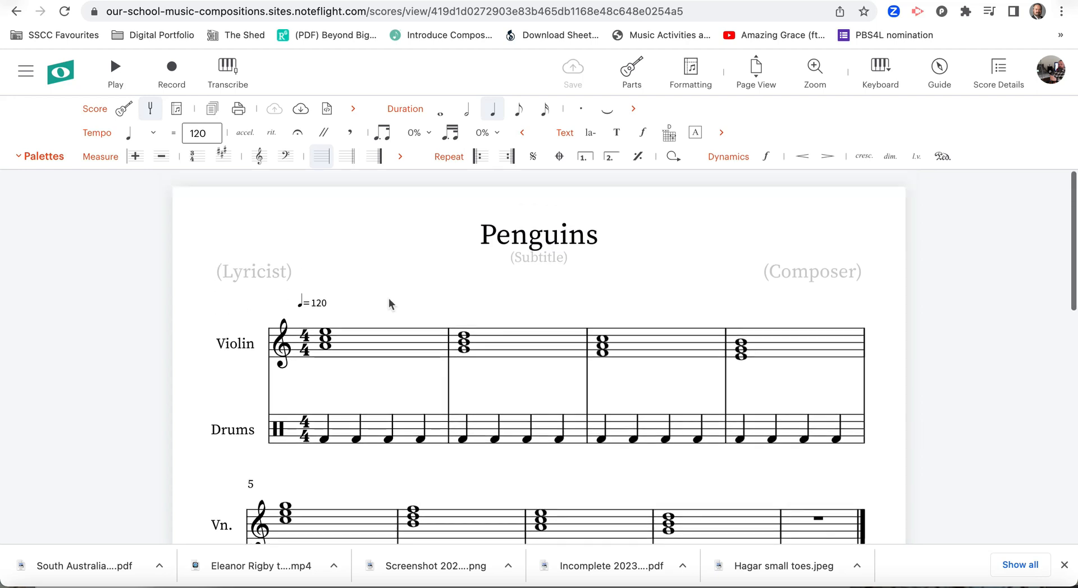
click(630, 70)
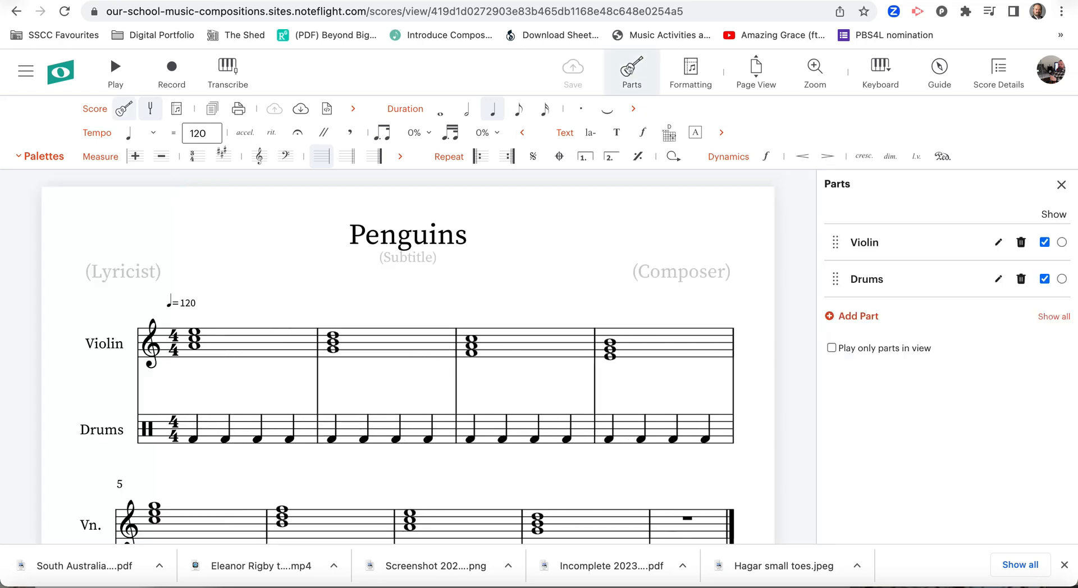
click(845, 318)
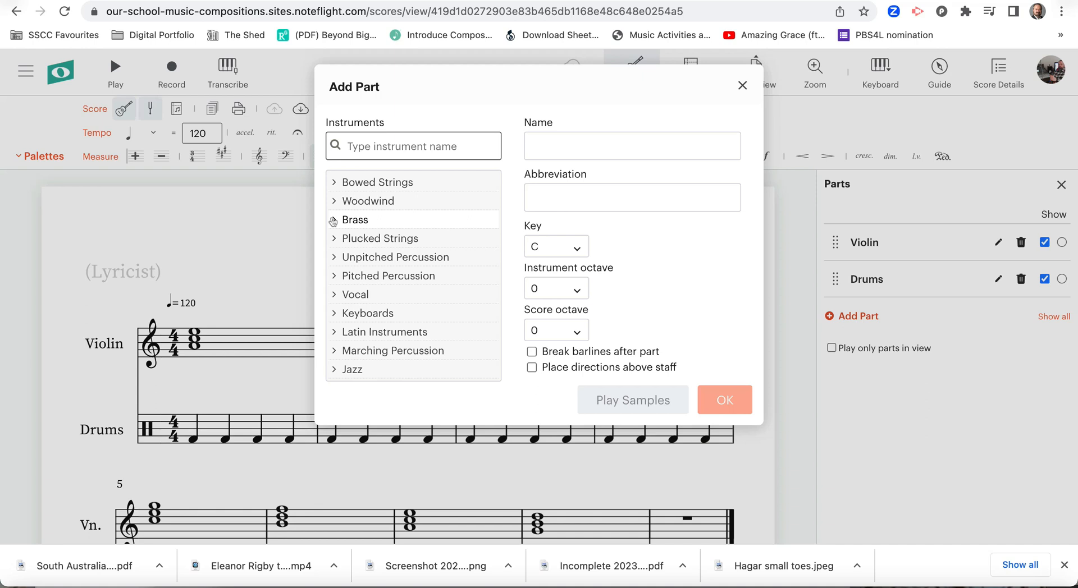
click(333, 221)
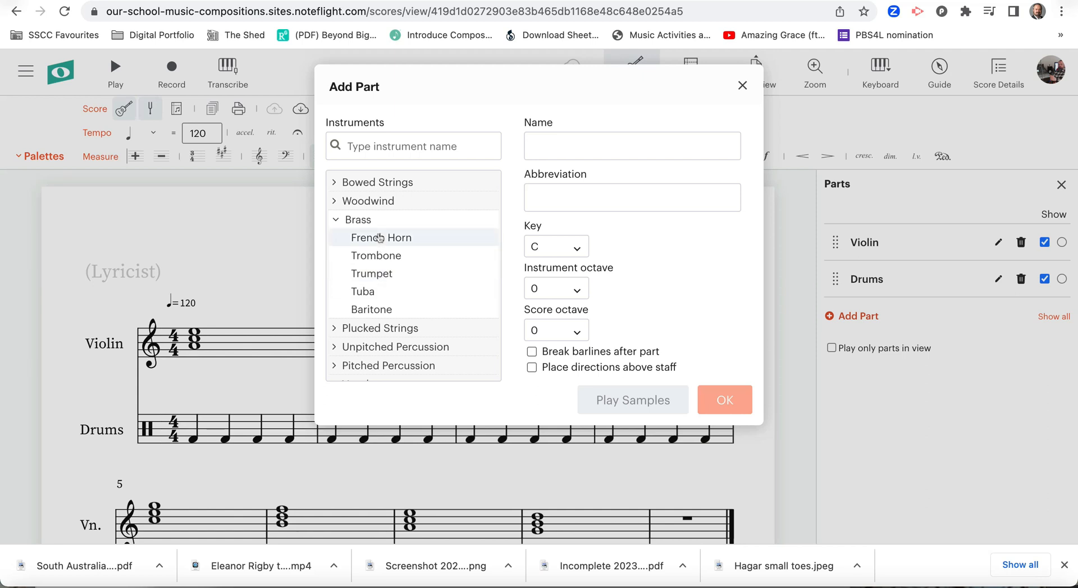
click(372, 272)
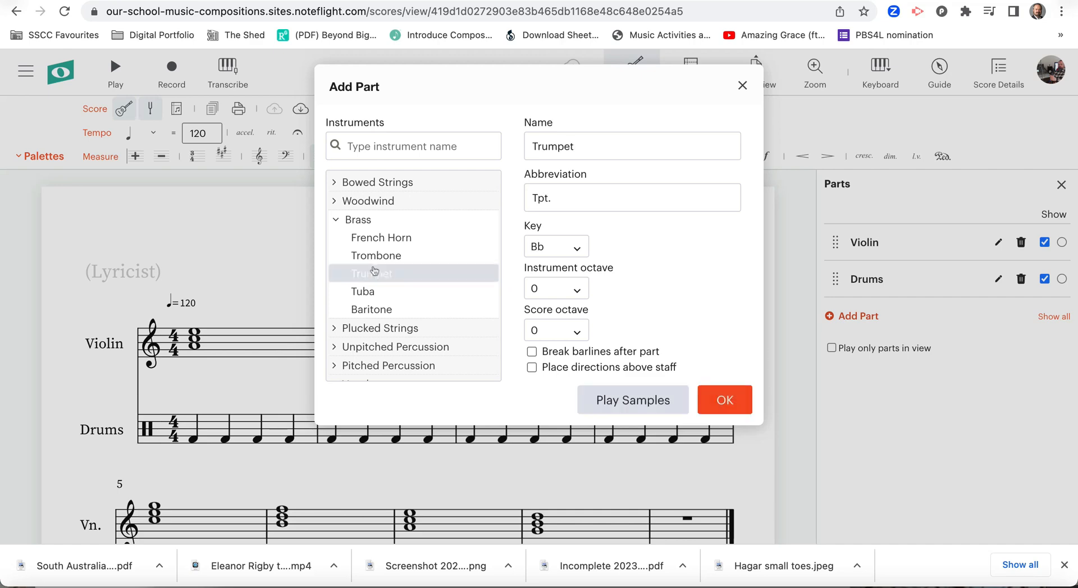
click(724, 400)
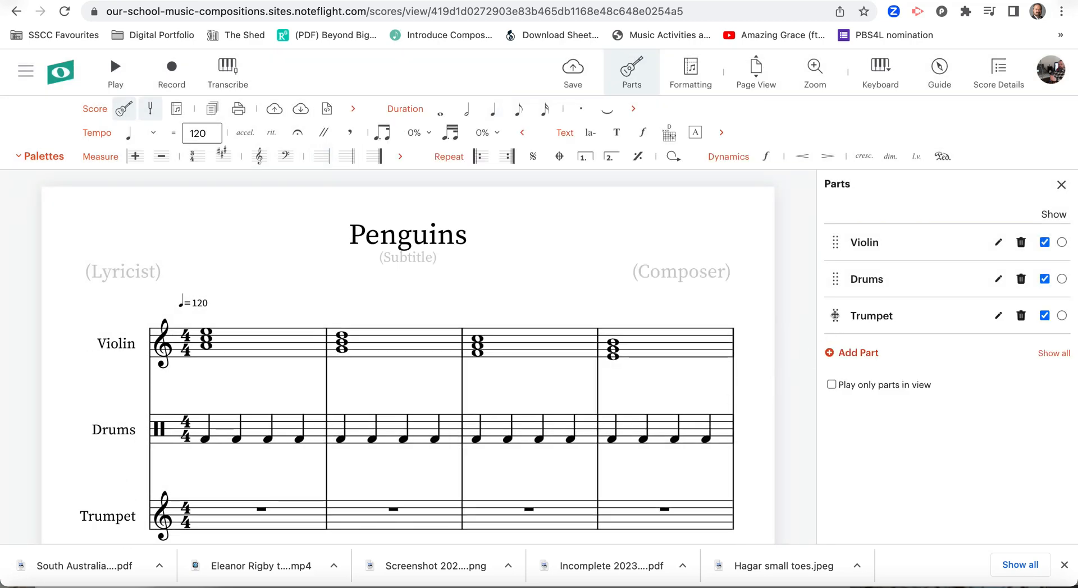
drag(835, 316, 834, 238)
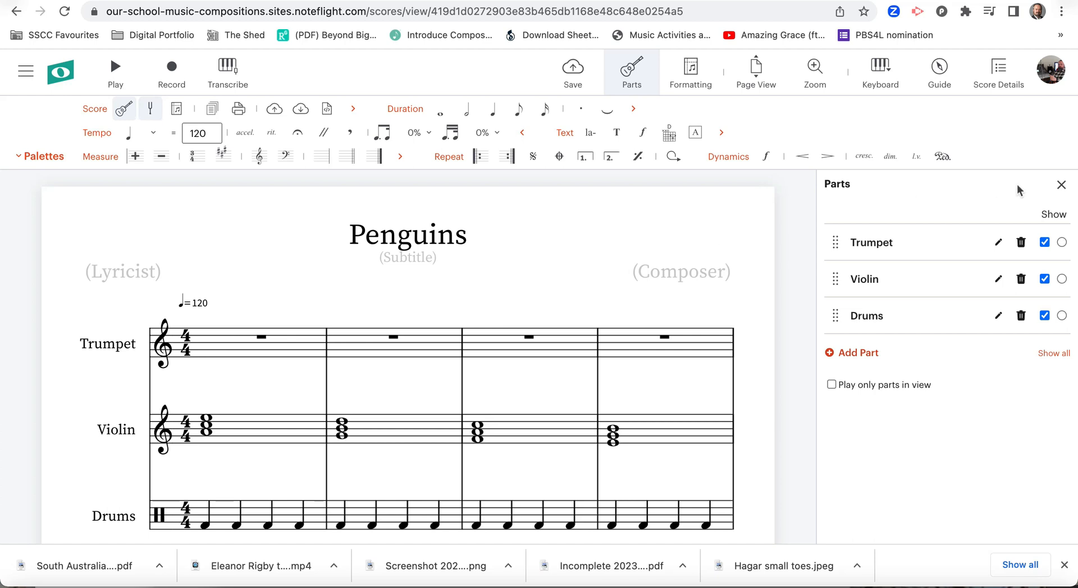
click(1061, 184)
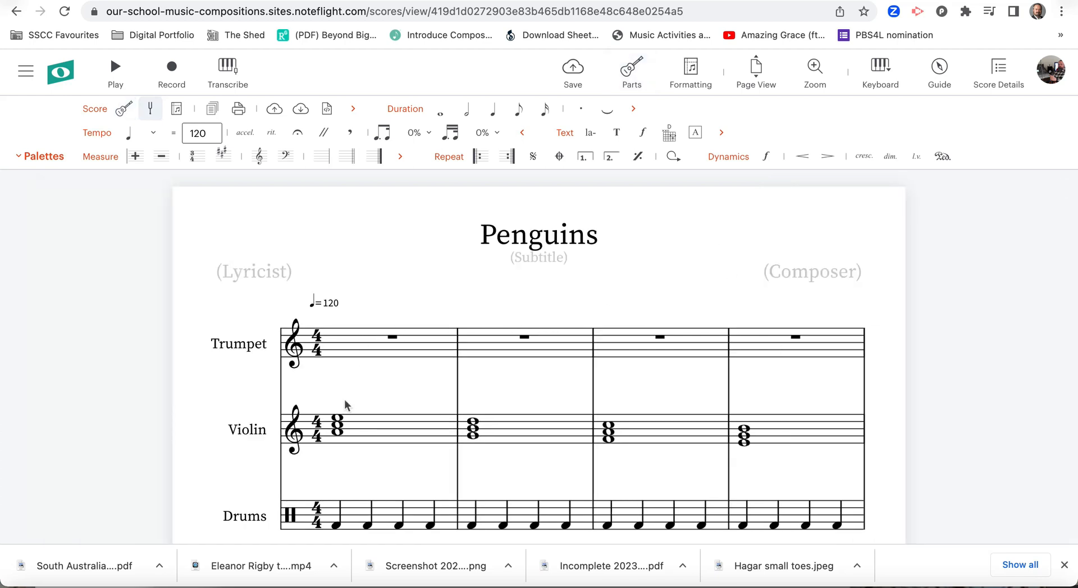
Step: Using the first violin chord as reference, enter quarter note A, quarter note E and half note D in the trumpet's measure 1
click(338, 428)
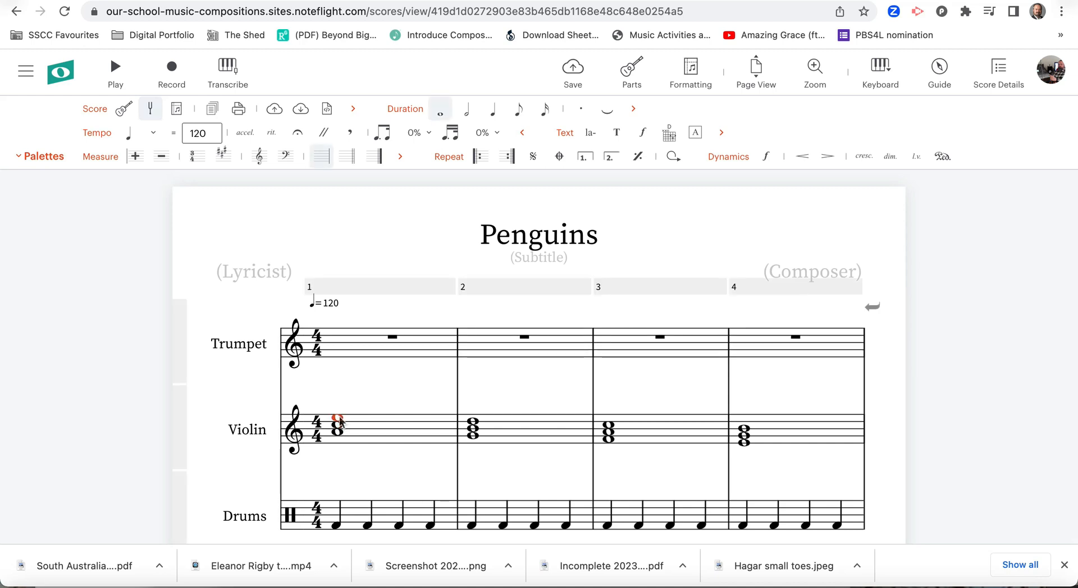
click(339, 432)
click(339, 425)
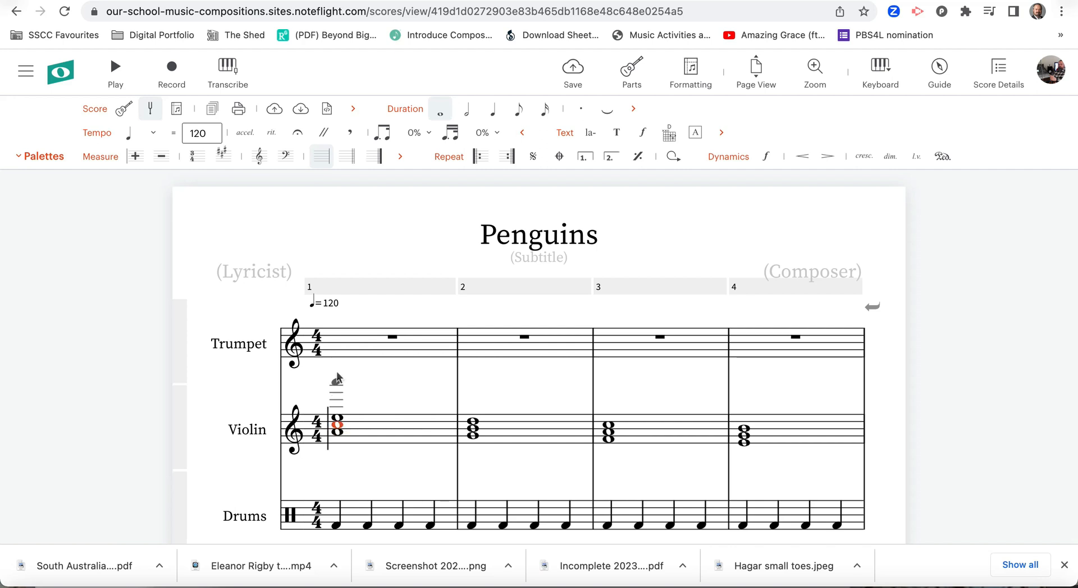
click(286, 397)
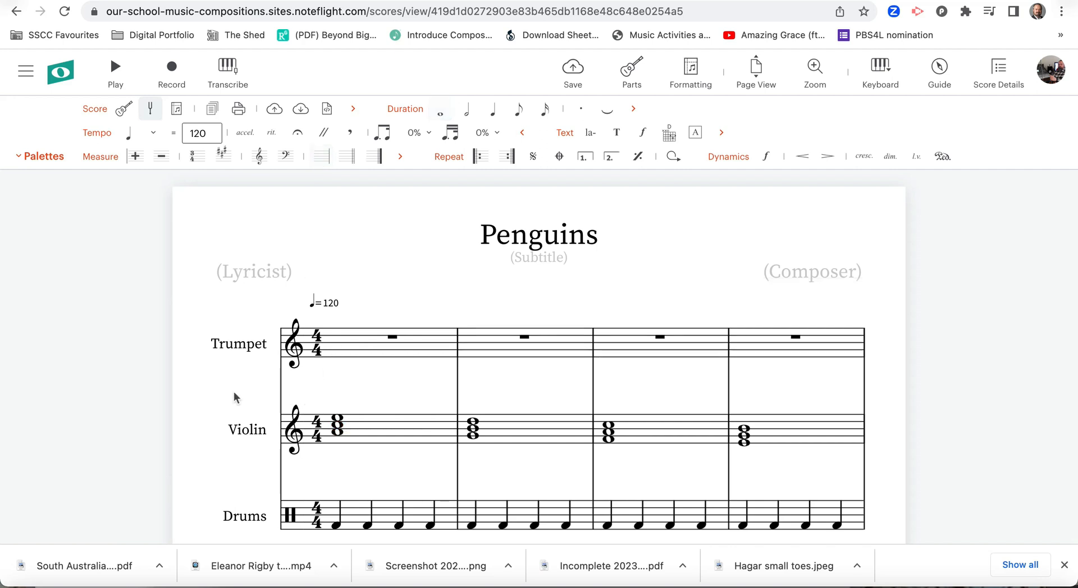
click(341, 352)
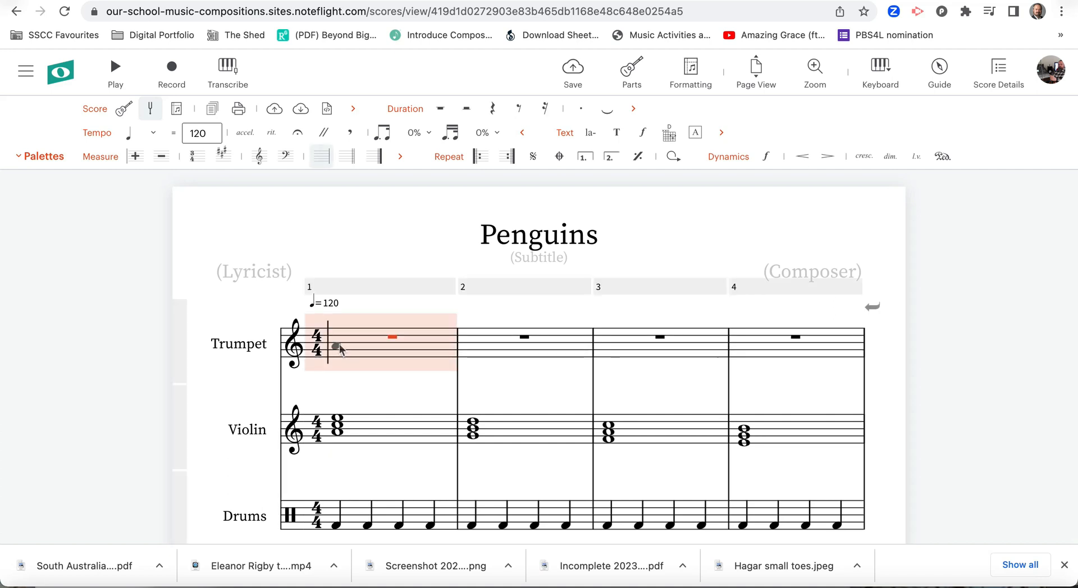
click(339, 346)
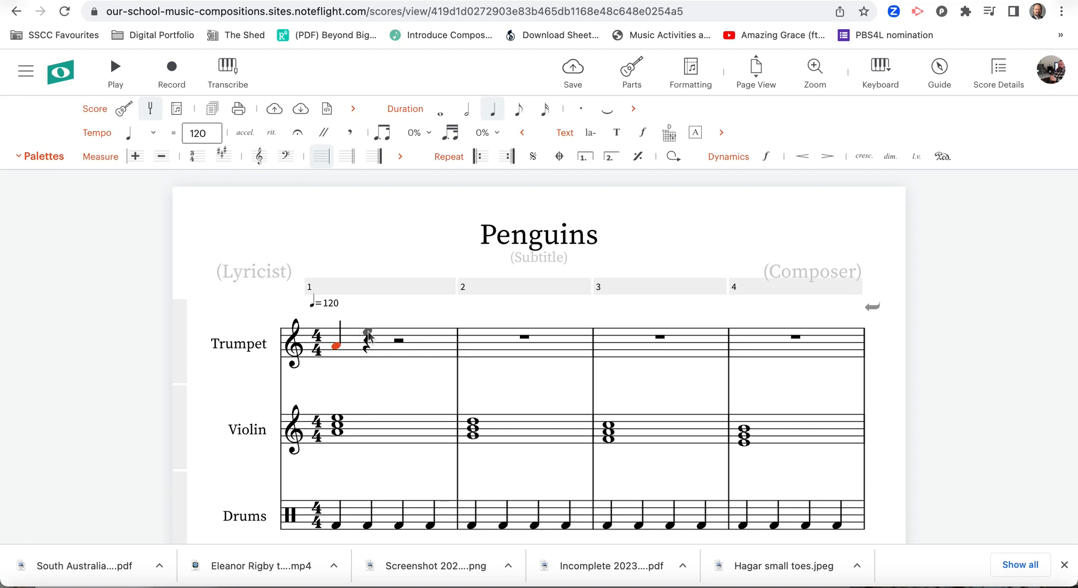
click(367, 334)
click(337, 420)
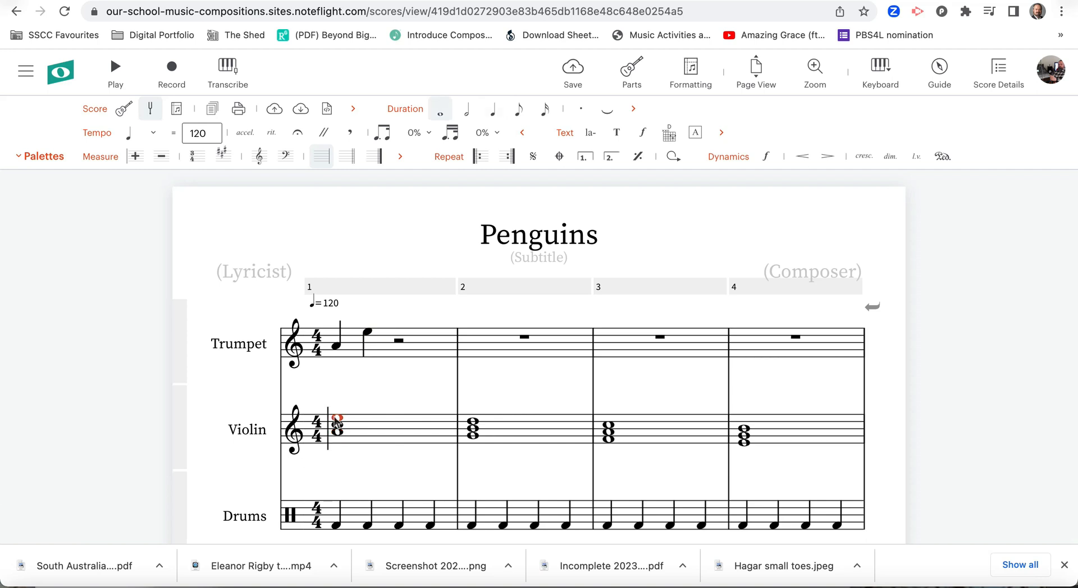
click(395, 339)
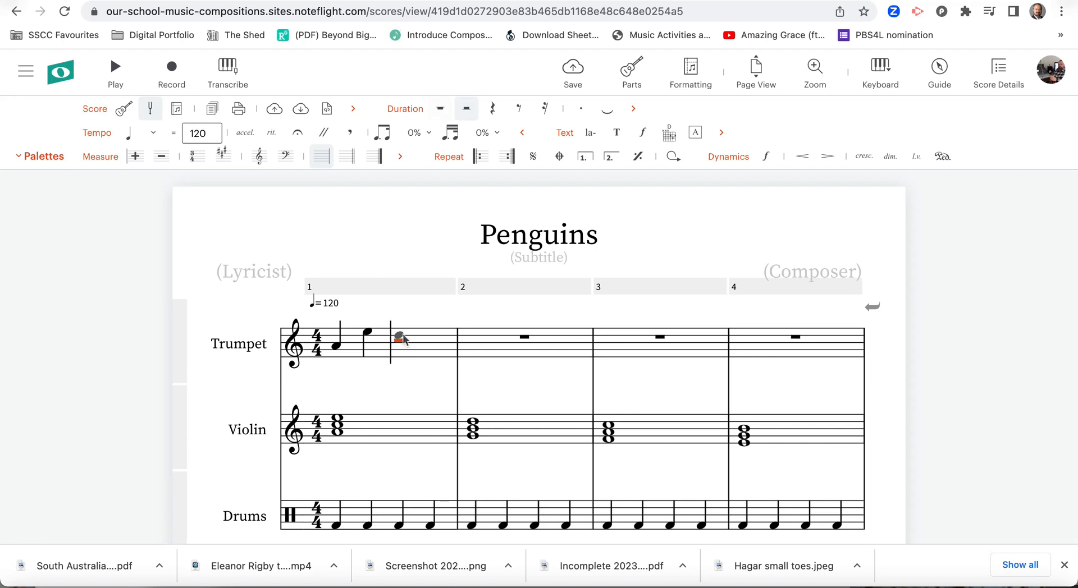
click(402, 337)
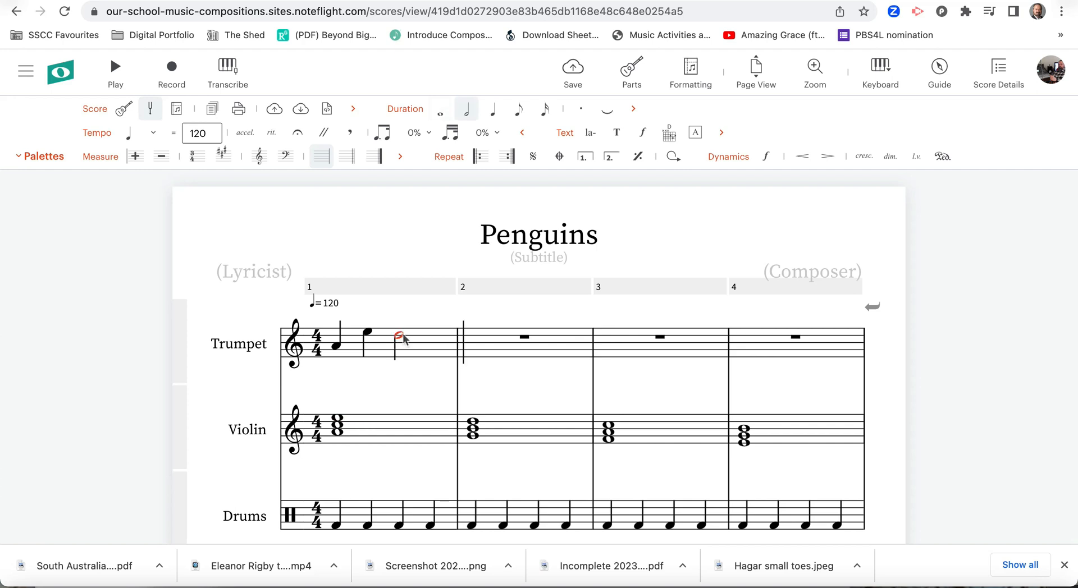
Step: Play back measure 1 from the trumpet part to hear the new melody, stop playback and return to editing
click(334, 334)
key(space)
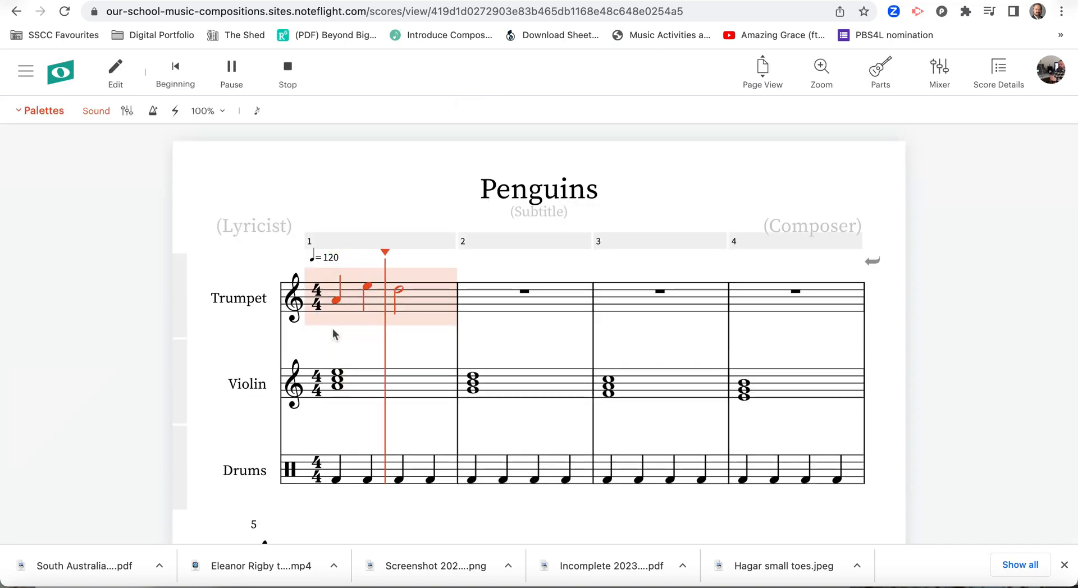
click(427, 313)
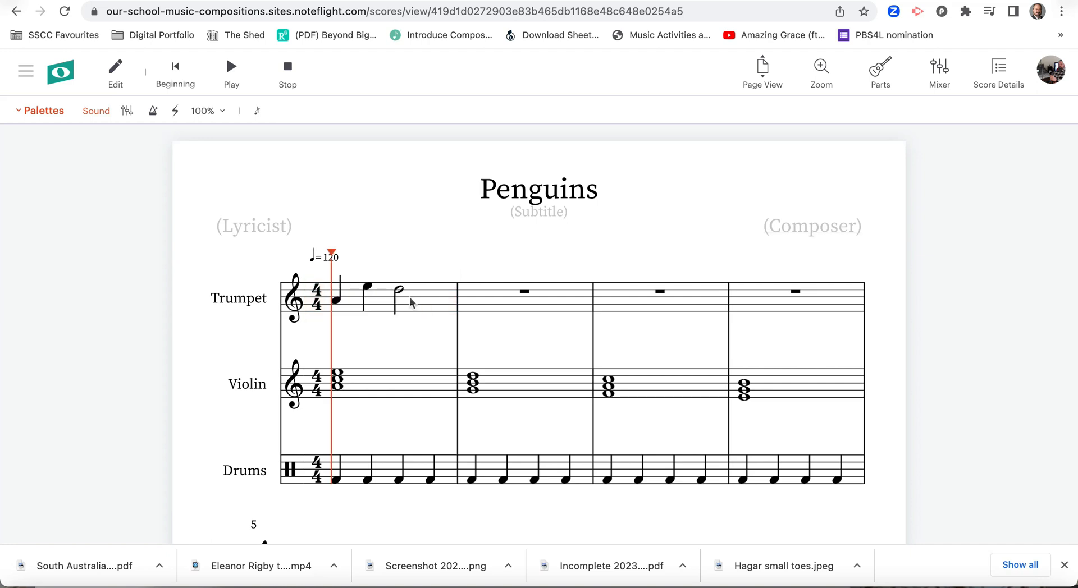
click(115, 66)
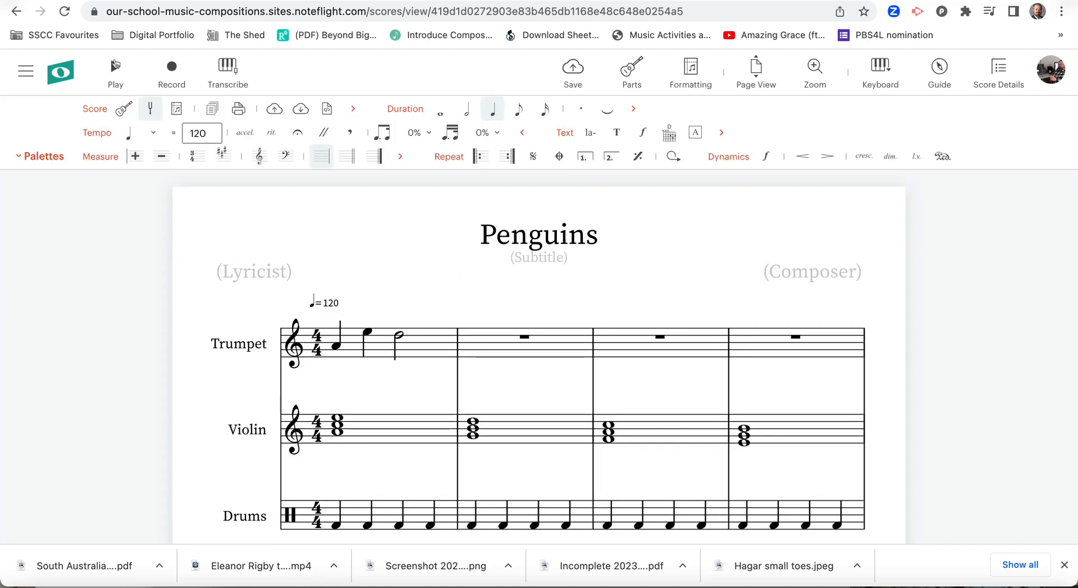
Step: Change the trumpet's half note D in measure 1 to an eighth note and fill the remaining beats with eighth notes C, B and A
click(400, 336)
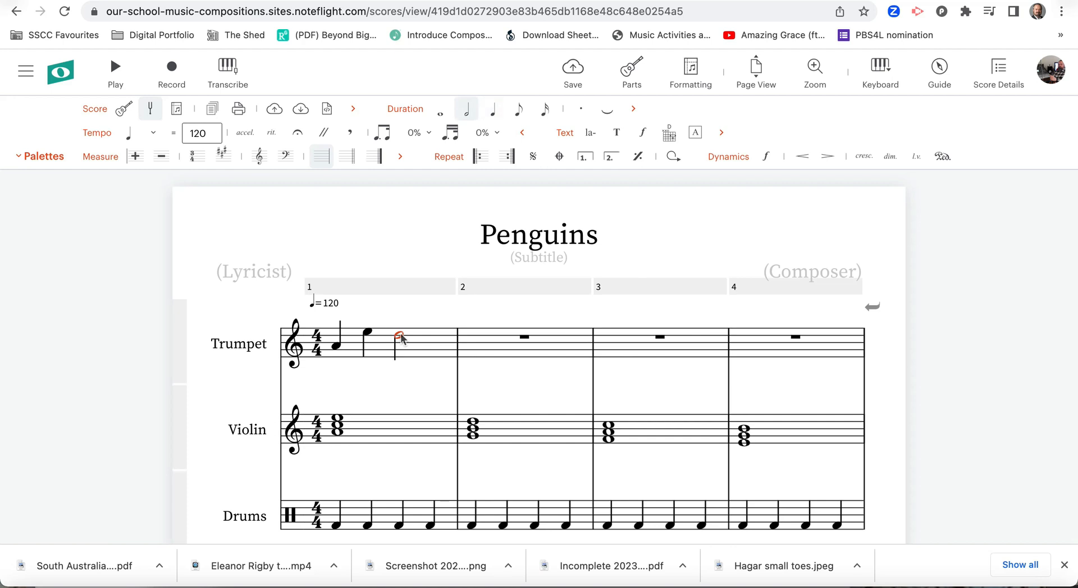
click(516, 112)
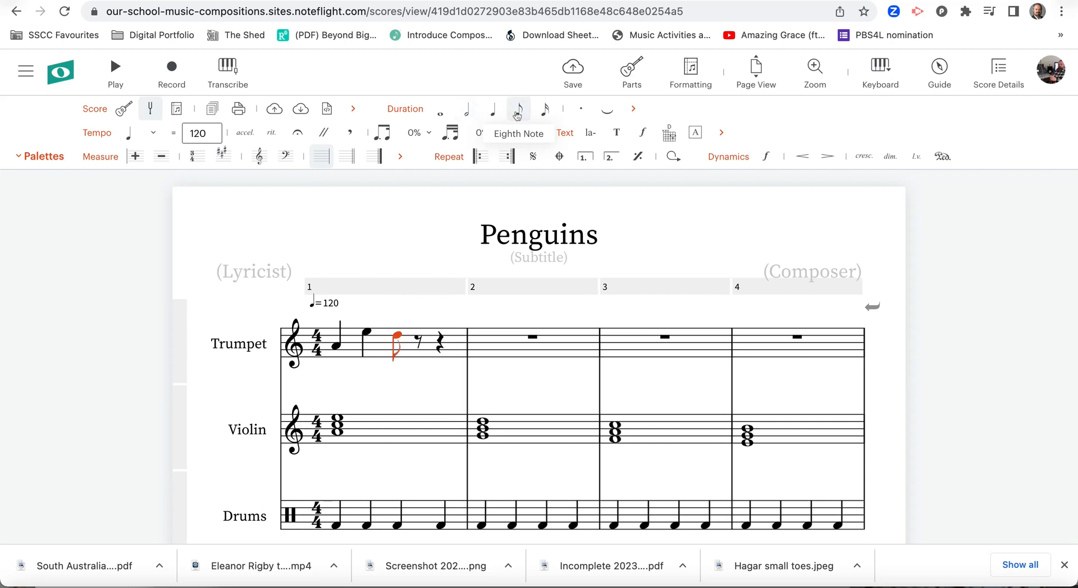
click(415, 312)
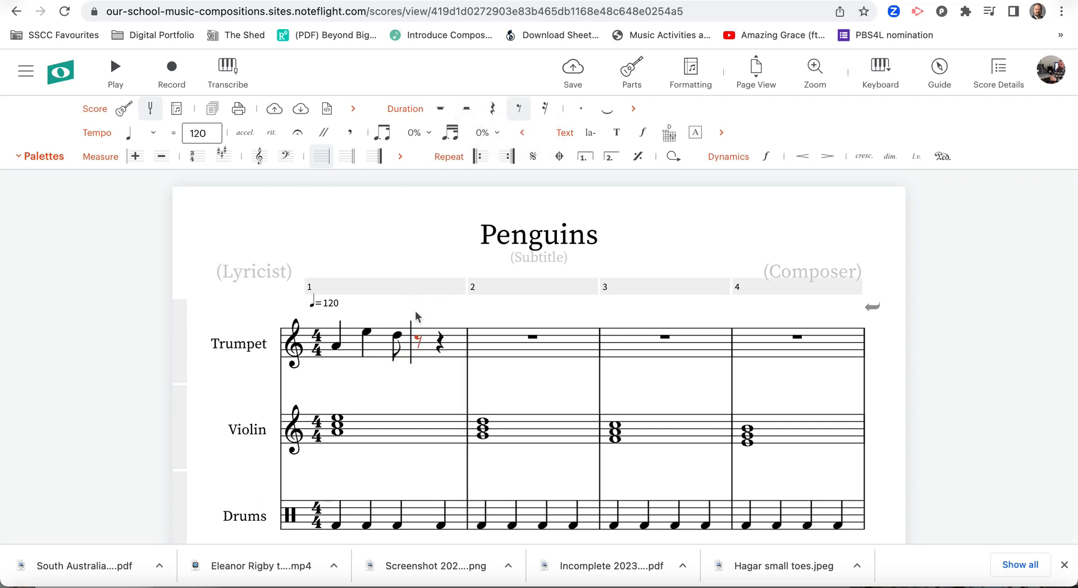
click(416, 339)
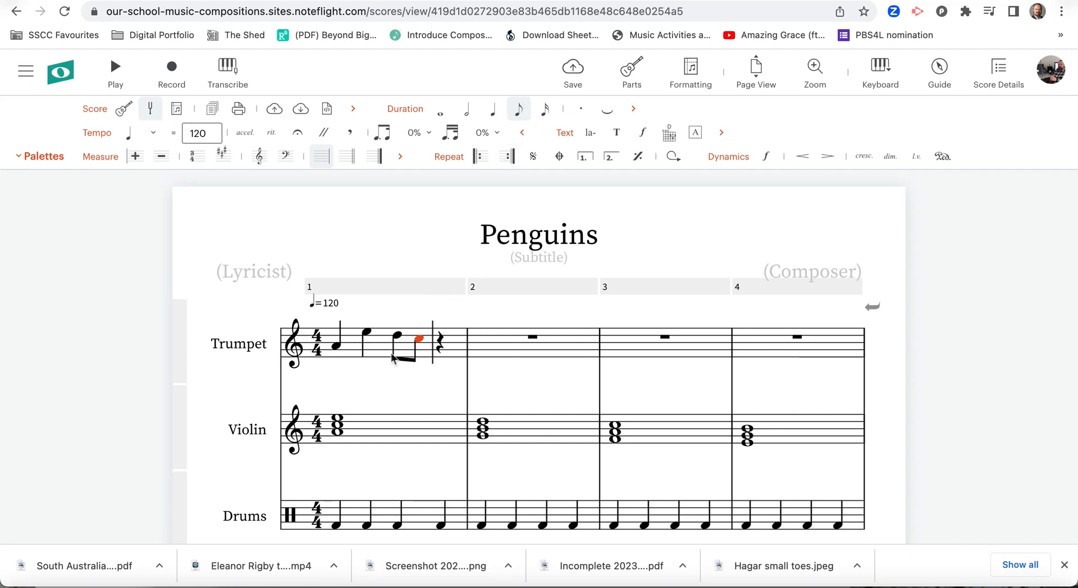
click(439, 341)
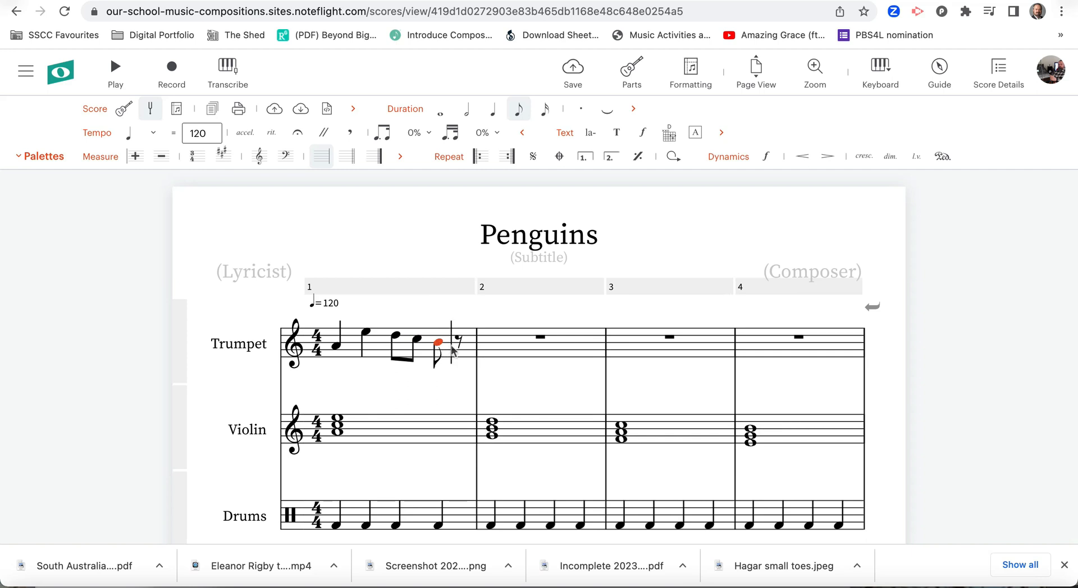
click(458, 345)
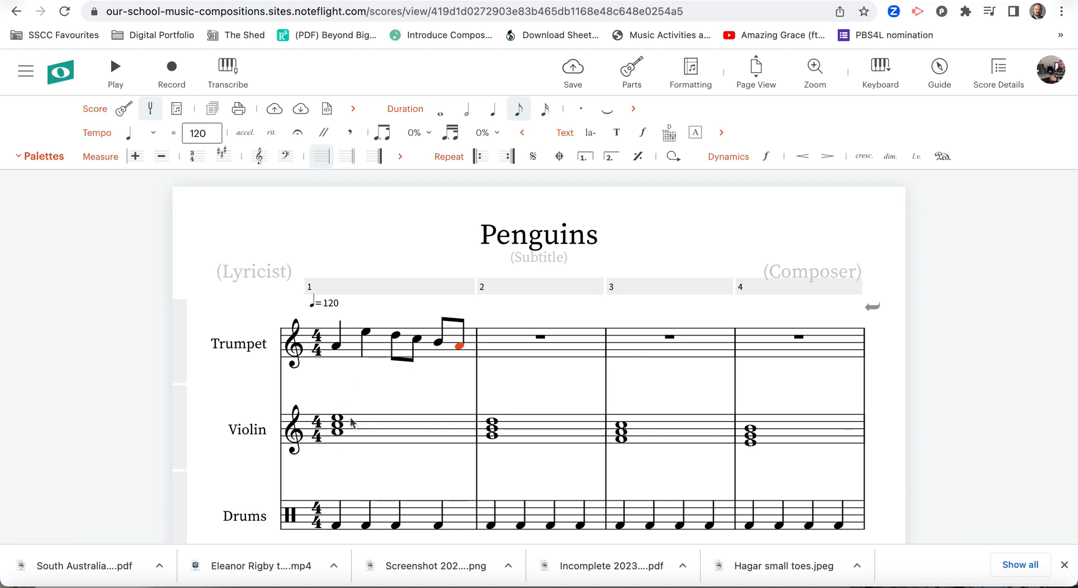
Step: Using the second violin chord as reference, enter quarter notes G and D in the trumpet's measure 2
click(488, 351)
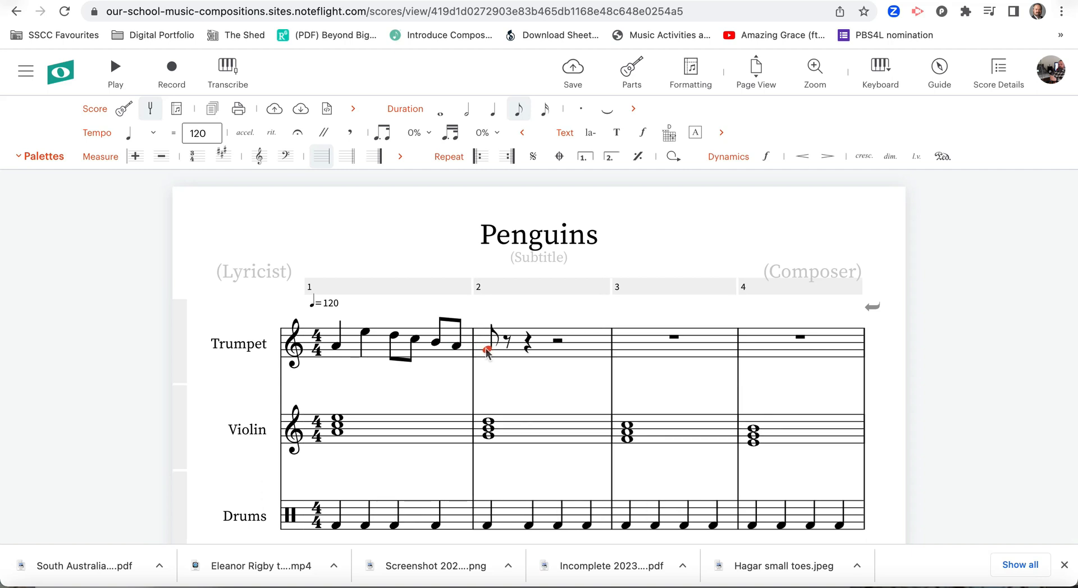
click(493, 113)
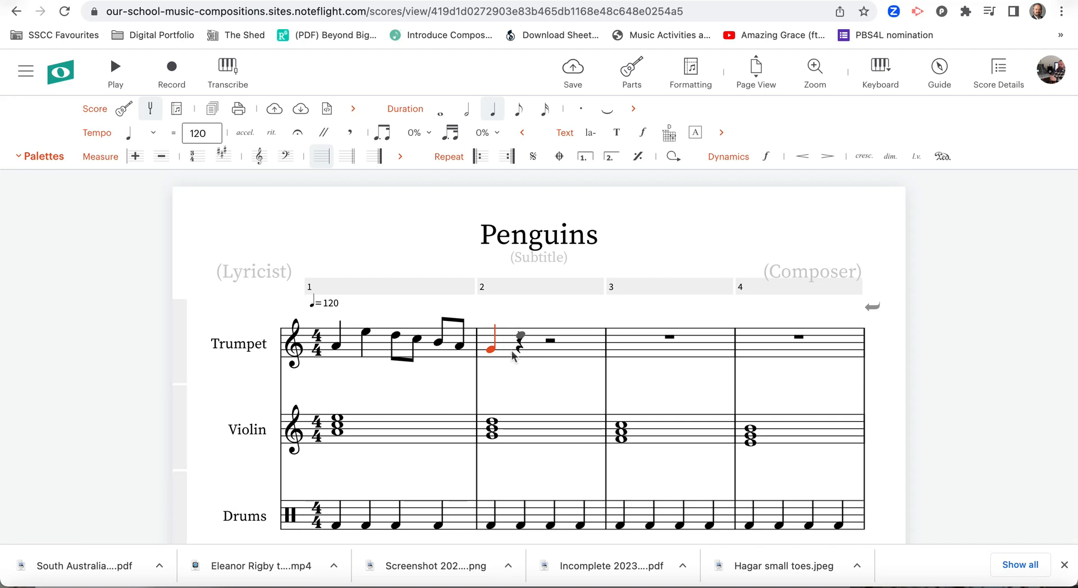
click(492, 429)
click(492, 422)
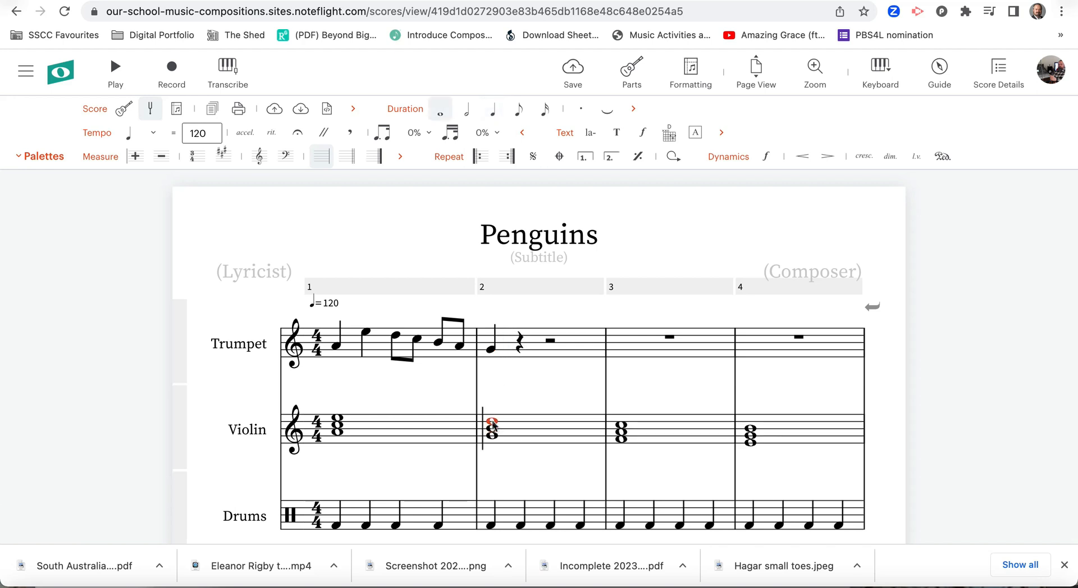
click(520, 340)
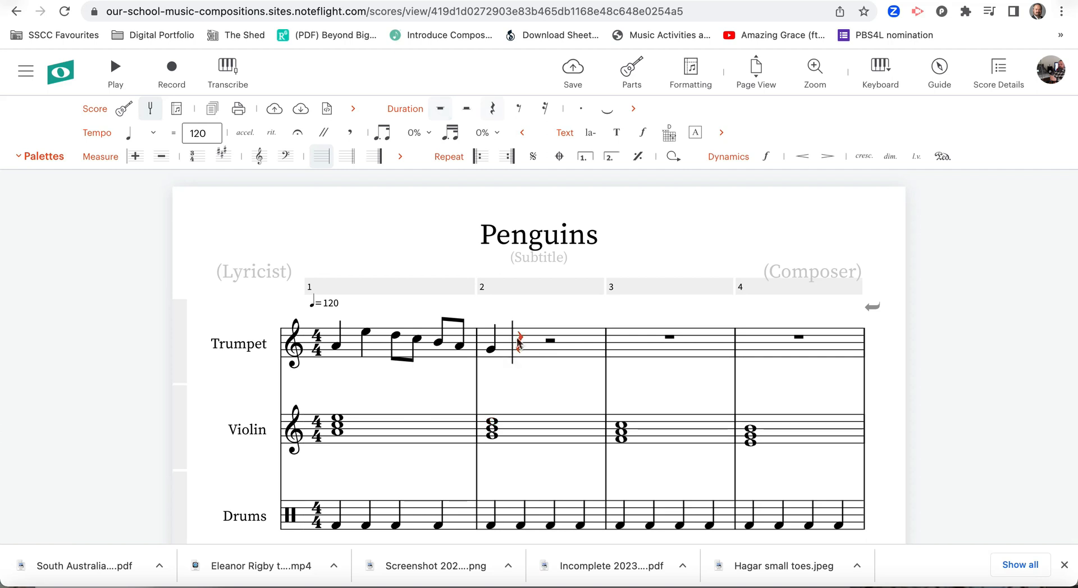
click(520, 335)
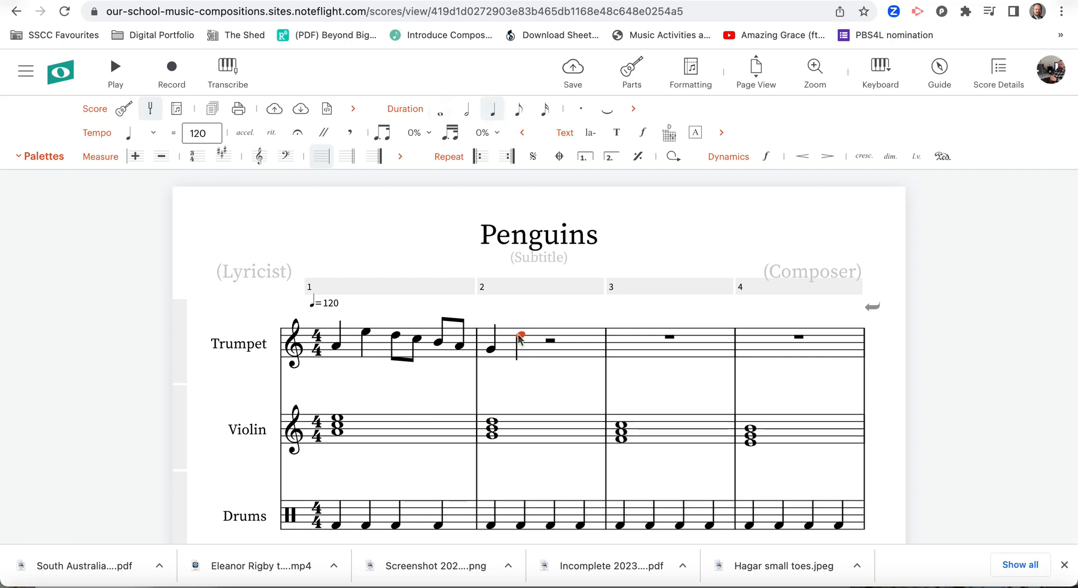
Step: Following the descending pattern of measure 1, fill the trumpet's remaining beats in measure 2 with eighth notes C, B, A and G
click(396, 336)
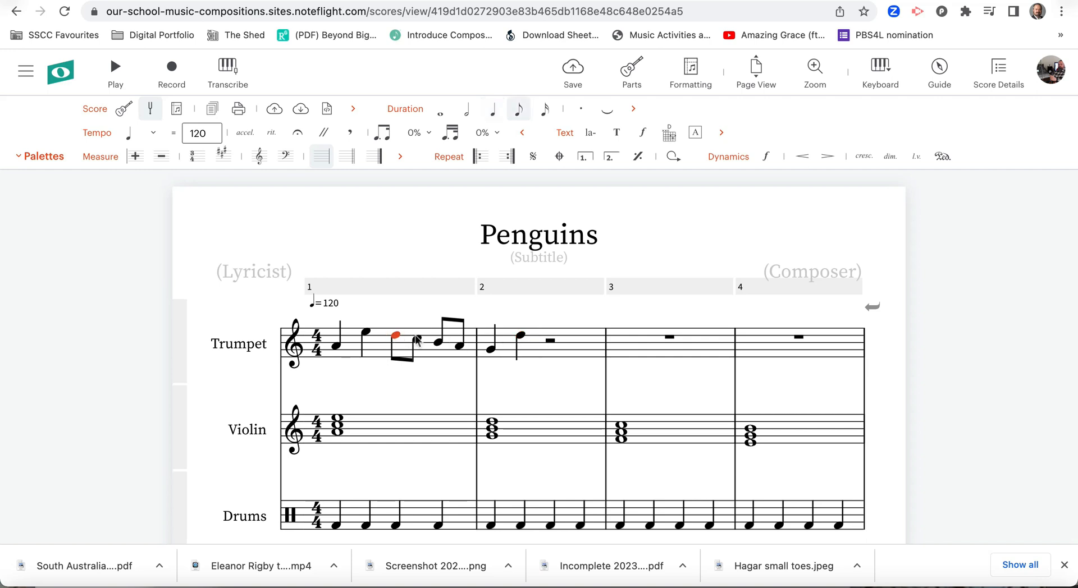
click(437, 342)
click(458, 346)
click(547, 343)
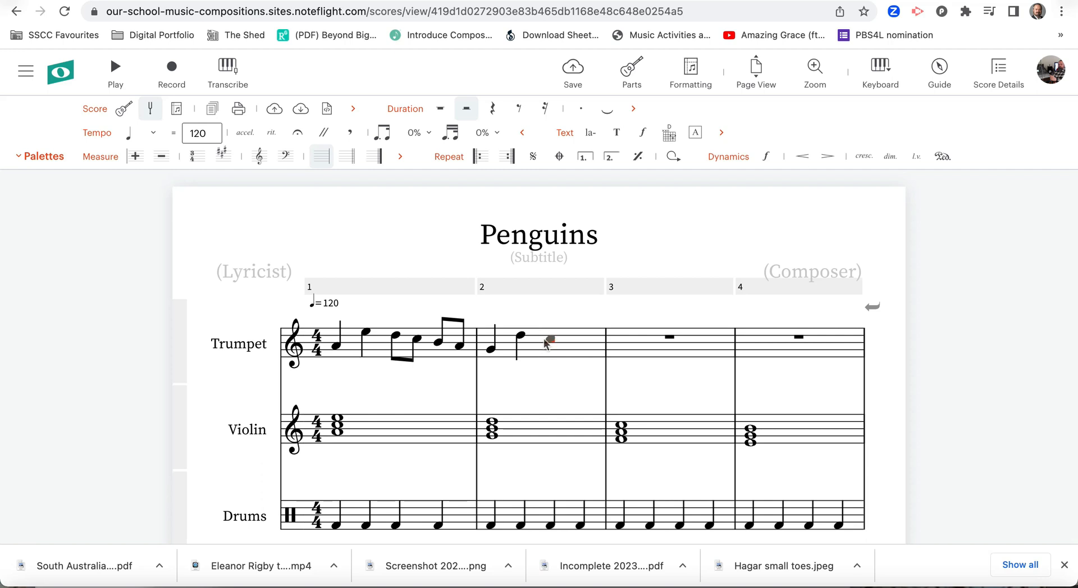
click(547, 343)
click(518, 112)
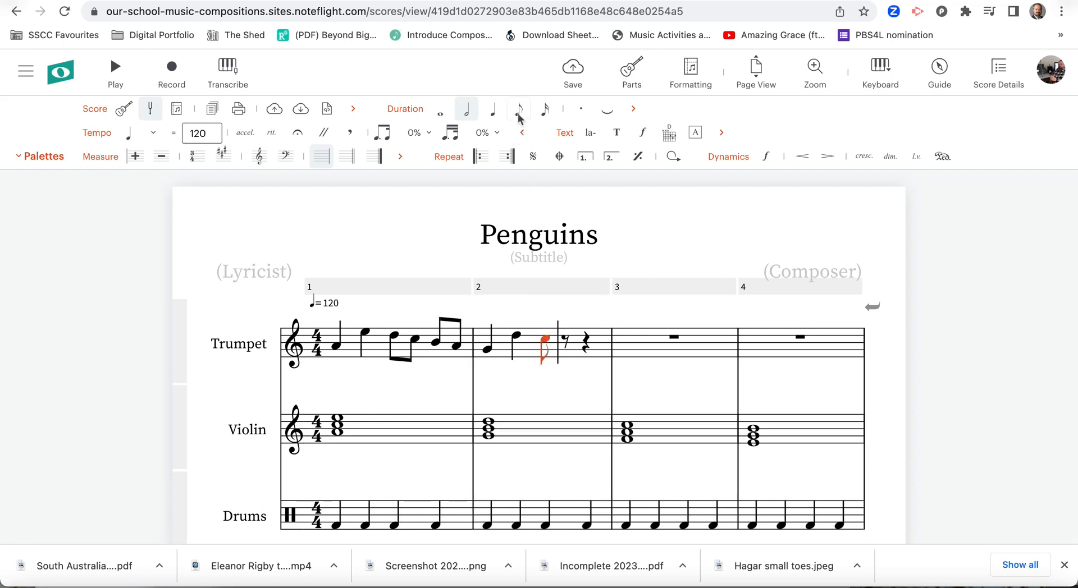
click(565, 344)
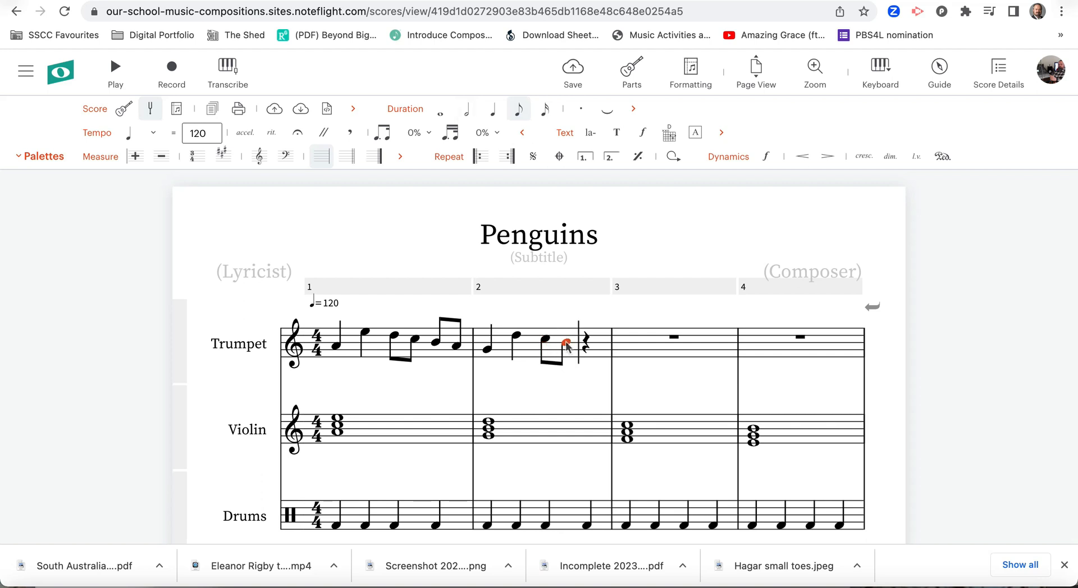
click(583, 347)
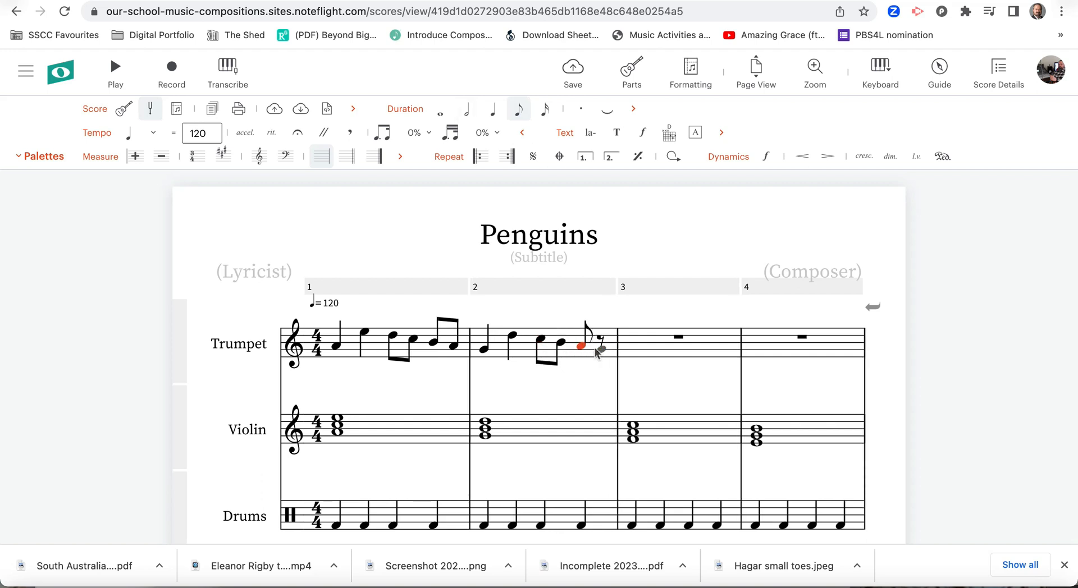
click(597, 351)
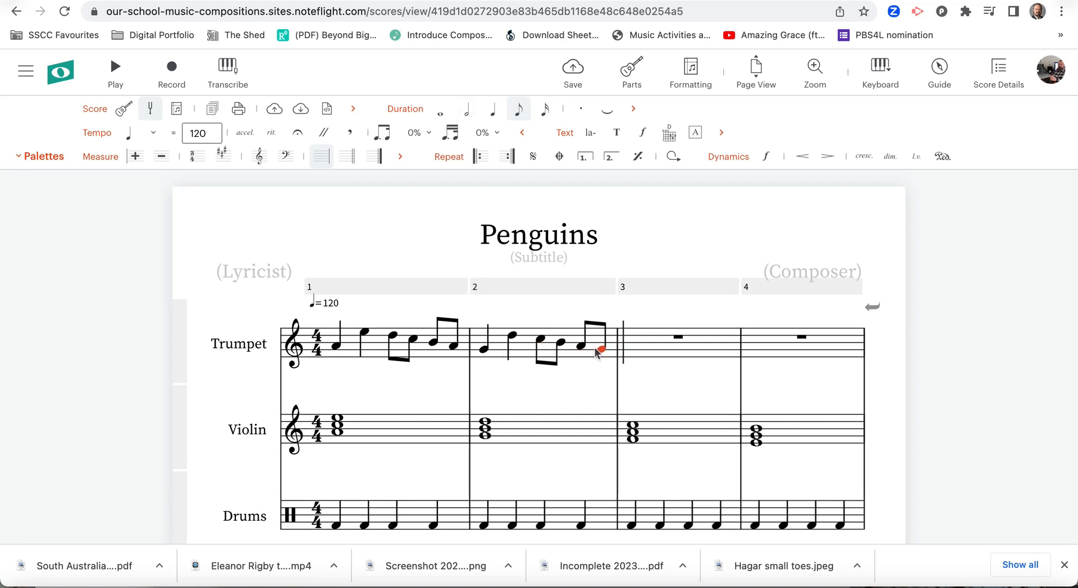
Step: Play back the score from the trumpet's measure 1 to hear both melody measures, stop playback and return to editing
scroll(596, 352, down, 3)
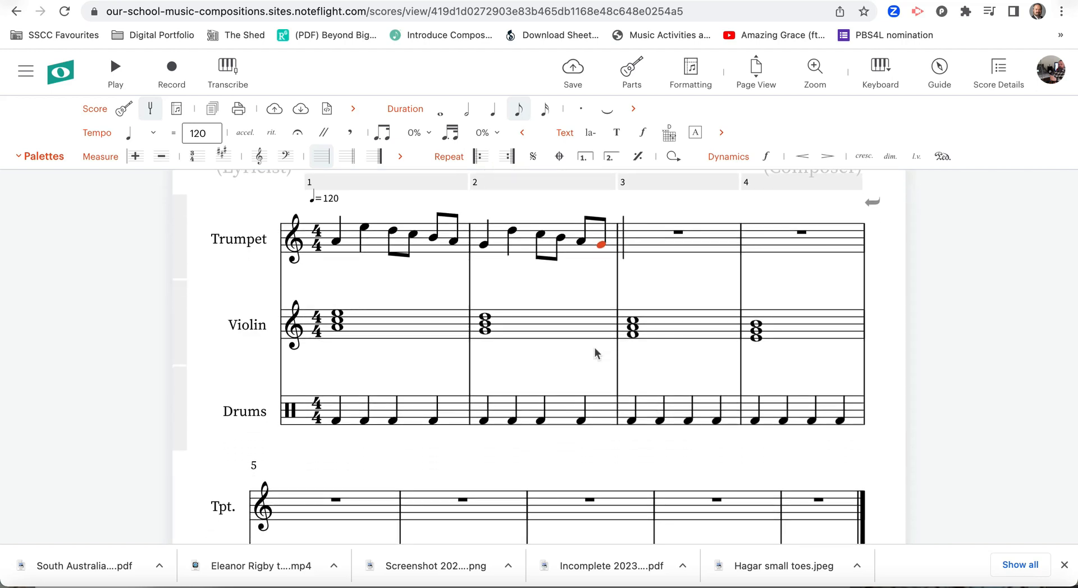
scroll(594, 354, up, 4)
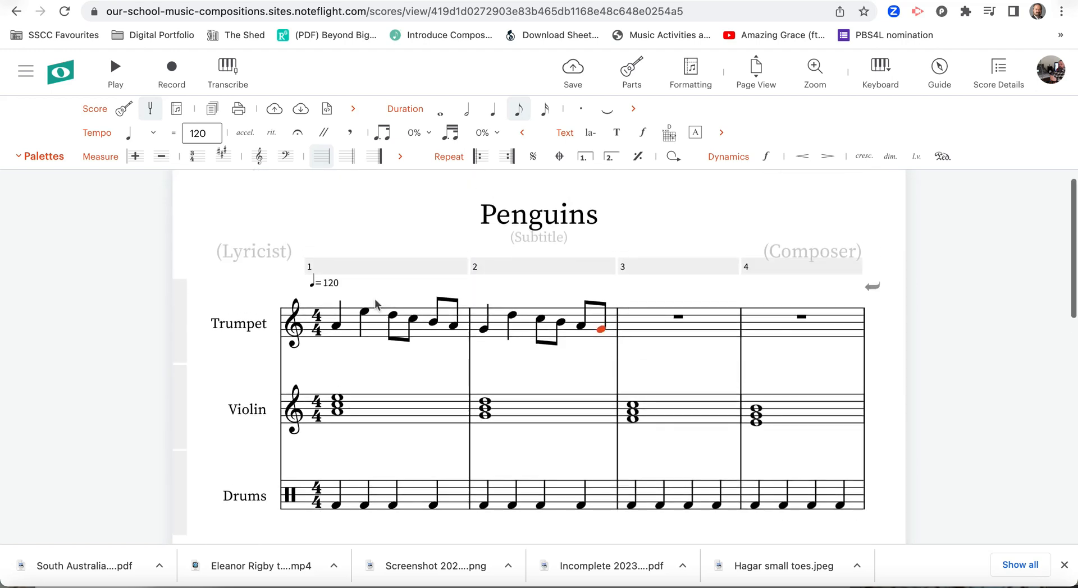
click(330, 320)
key(space)
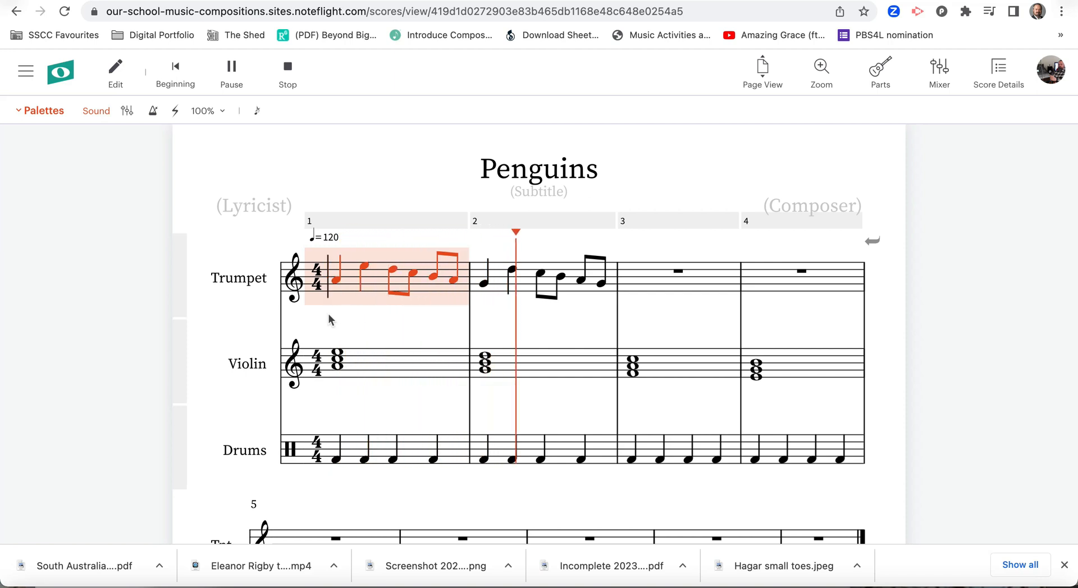
key(space)
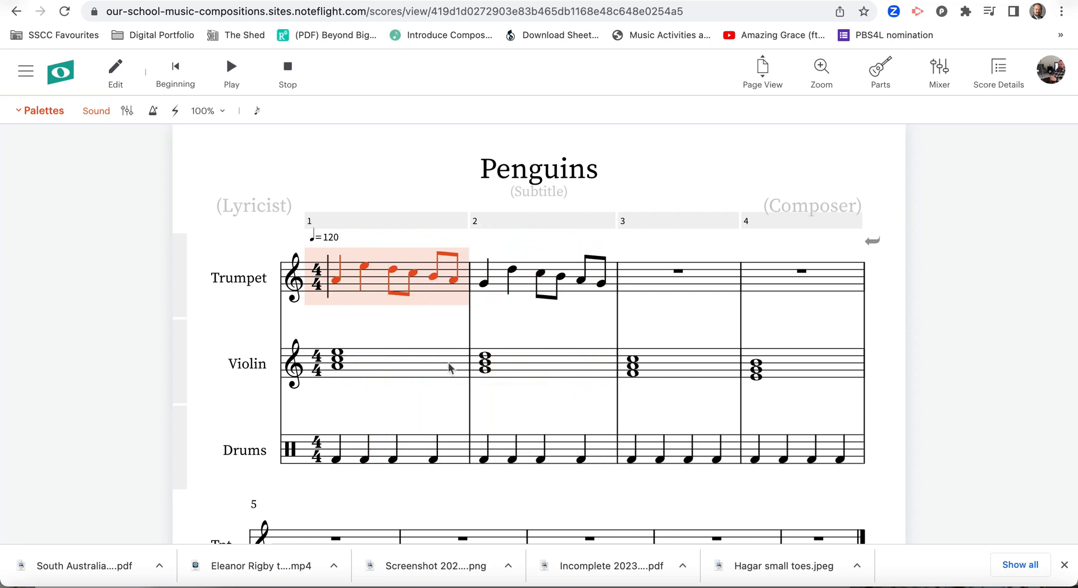
click(513, 330)
scroll(513, 330, down, 2)
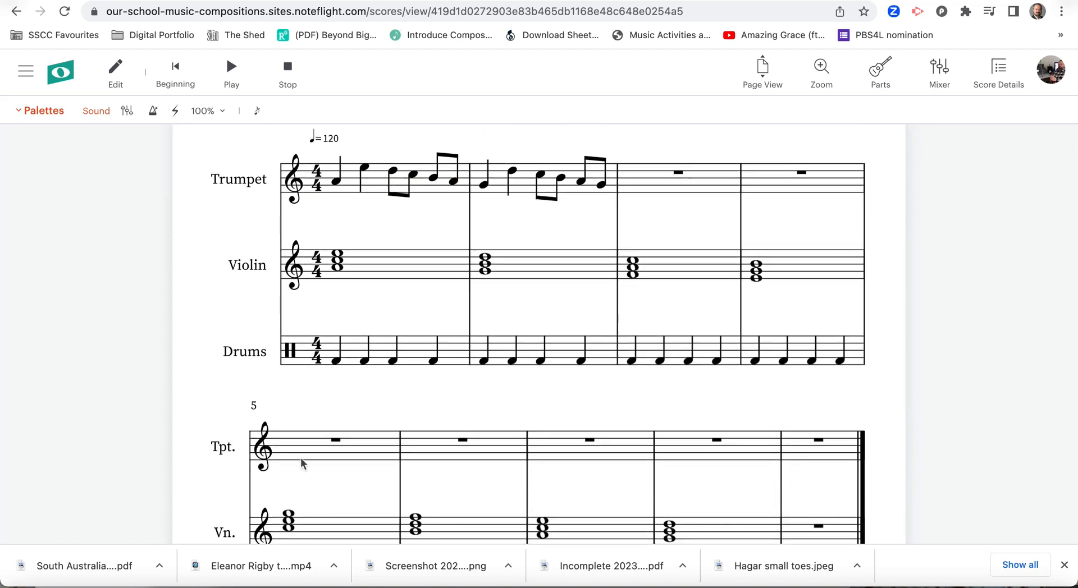
click(298, 446)
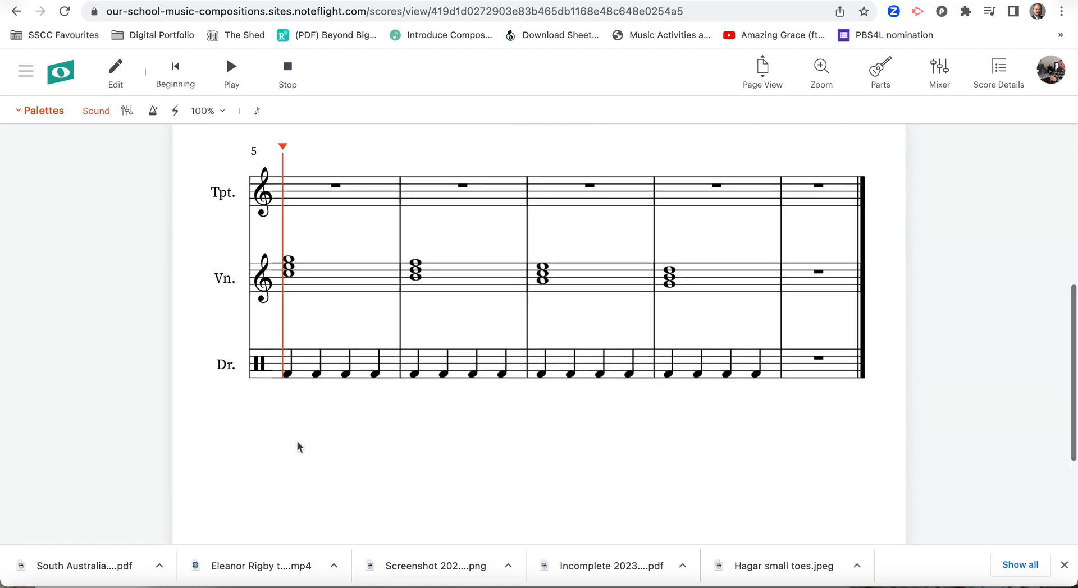
click(116, 70)
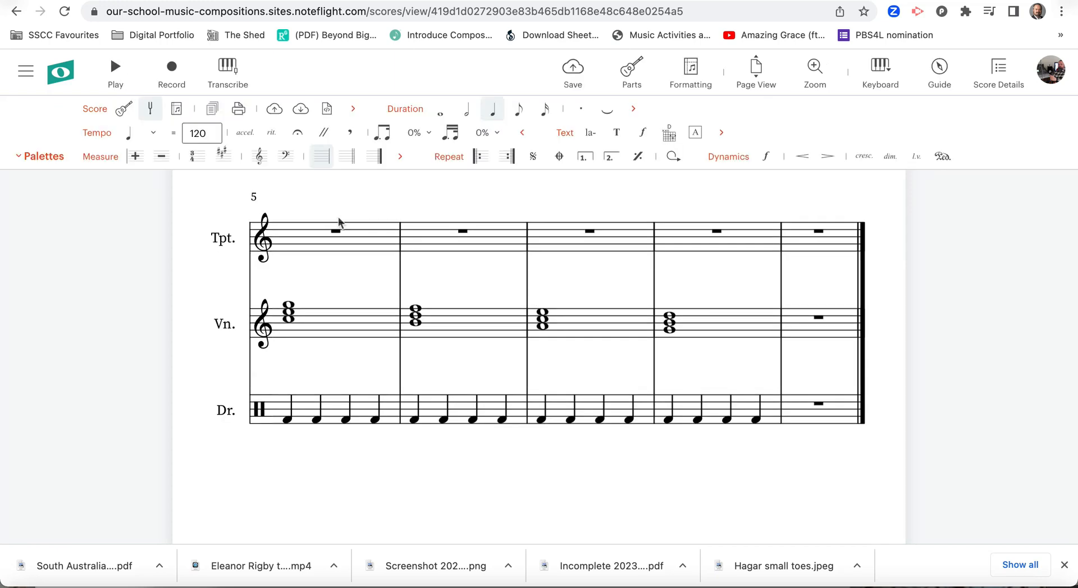
Step: Copy the trumpet's measure 2 into measures 3 and 4, shifting the pattern to start on F in measure 3 and E in measure 4
scroll(337, 225, up, 3)
scroll(322, 320, up, 4)
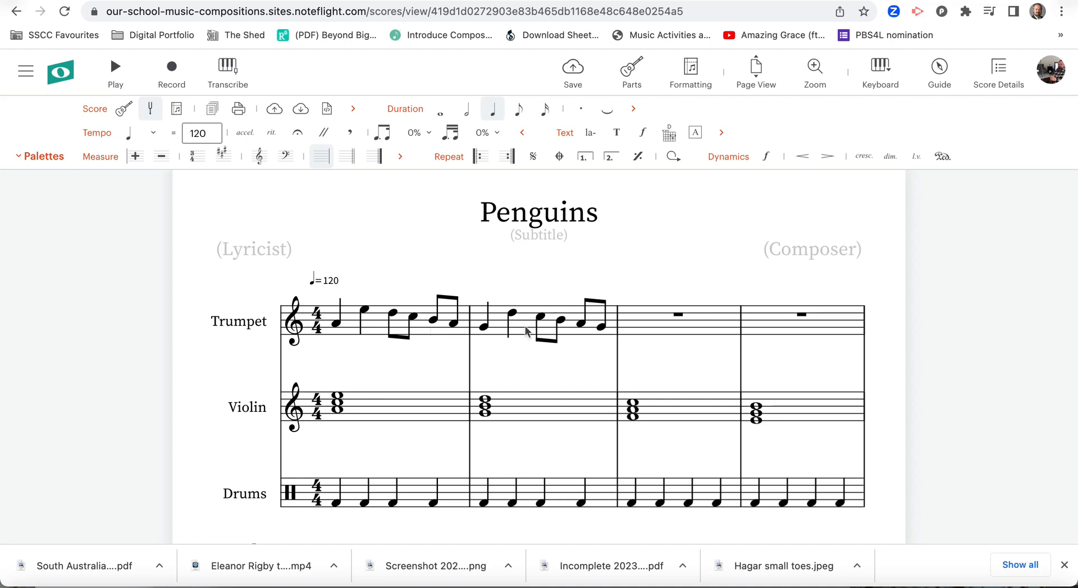
click(525, 326)
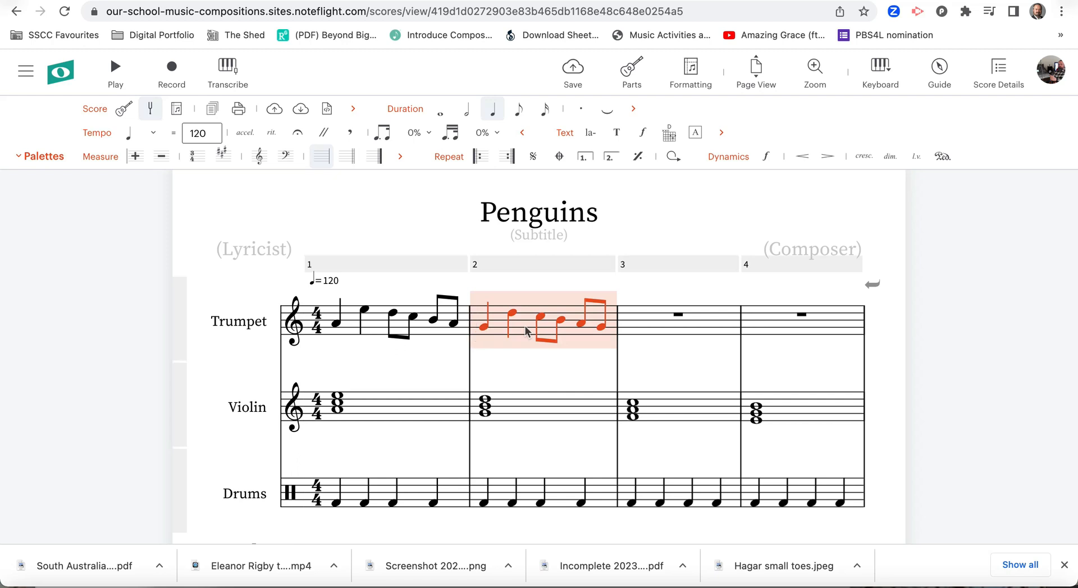
click(628, 326)
key(ctrl+v)
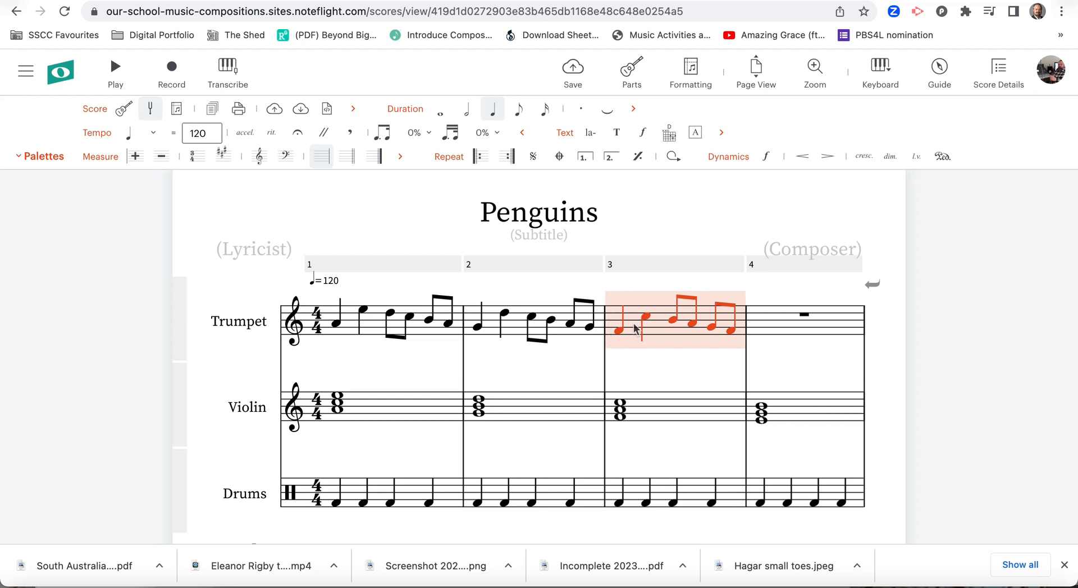
click(762, 324)
key(ctrl+v)
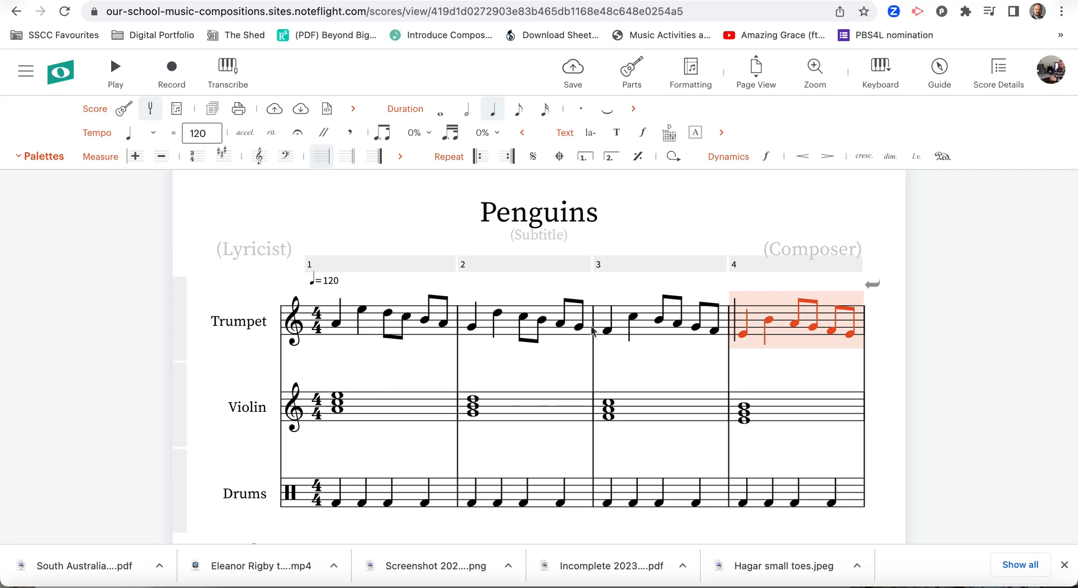
Step: Play back the melody from measure 1, stop, and use the mixer to raise the trumpet volume and lower the violin volume
click(327, 315)
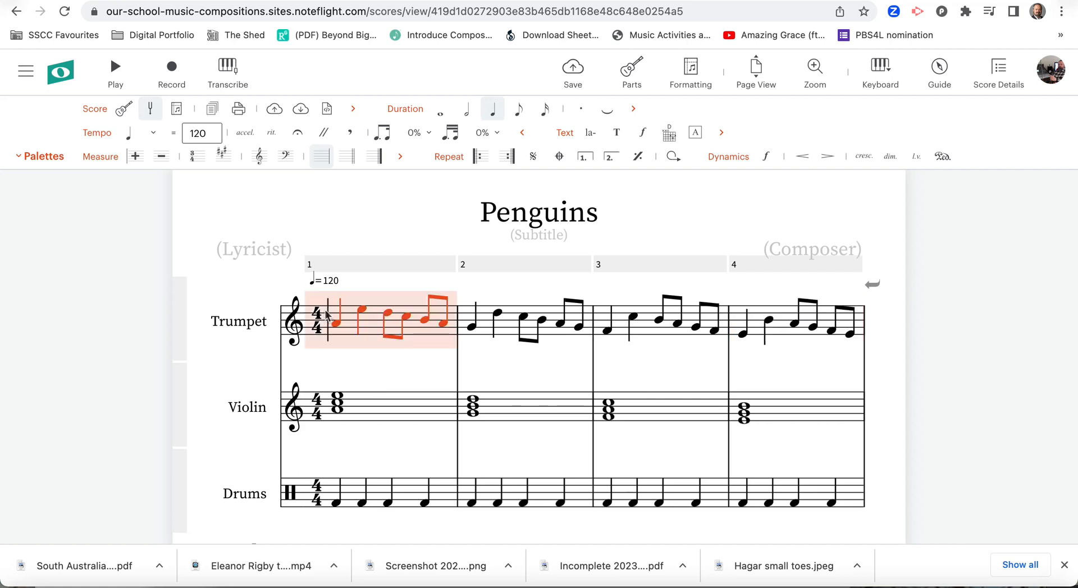
key(space)
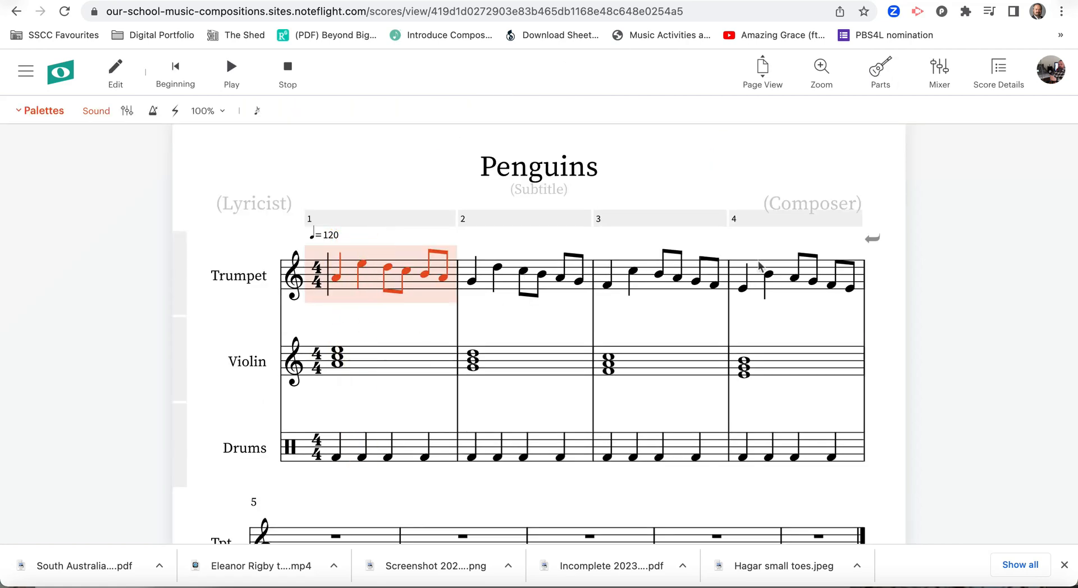
click(936, 71)
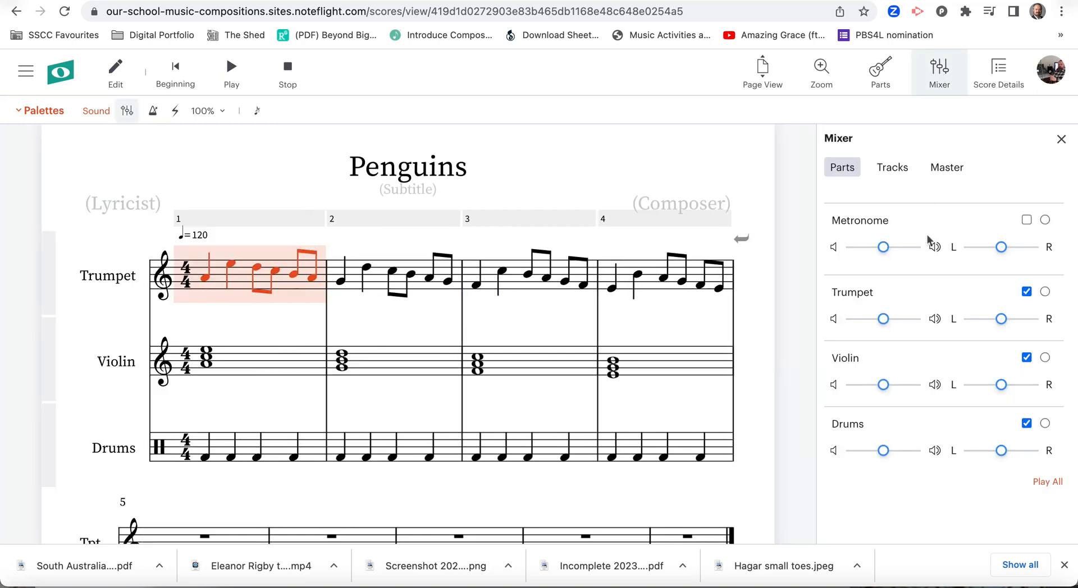
drag(889, 318, 901, 320)
drag(883, 385, 871, 387)
Step: Play back the score with the adjusted part volumes, stop playback and return to the first four measures
key(space)
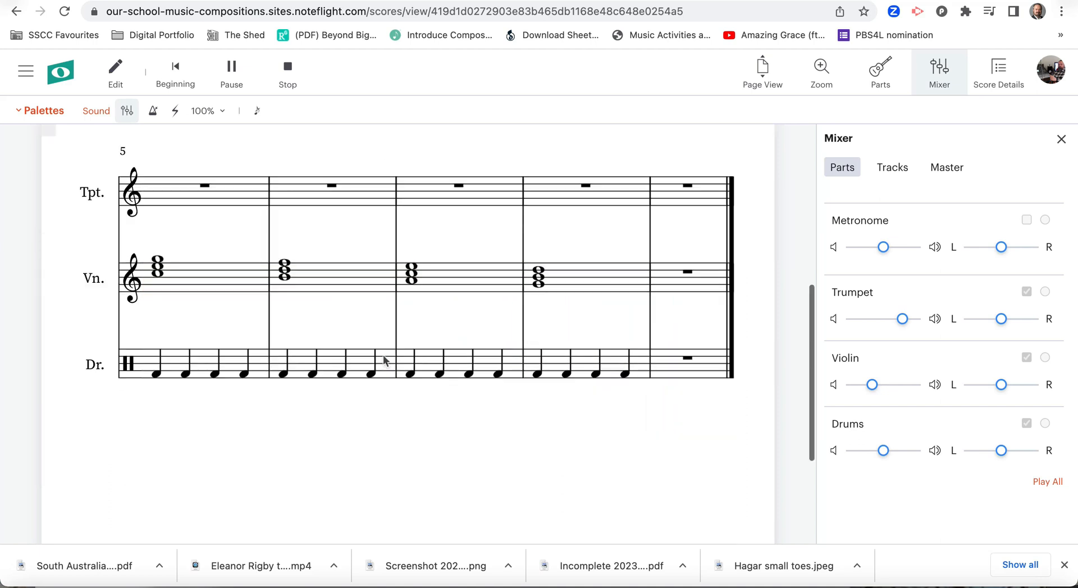
key(space)
scroll(306, 336, up, 5)
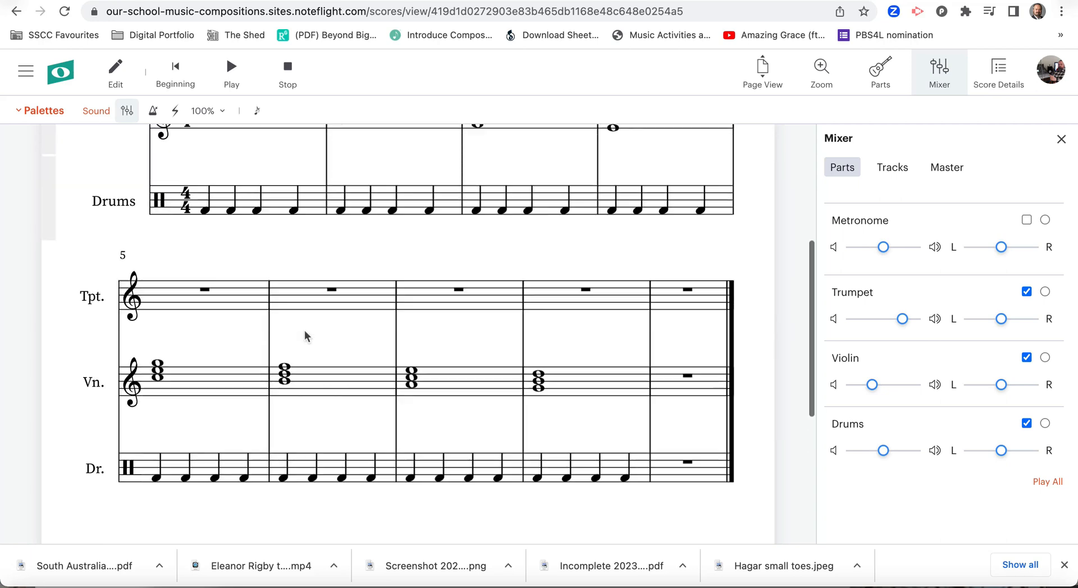
scroll(306, 336, up, 3)
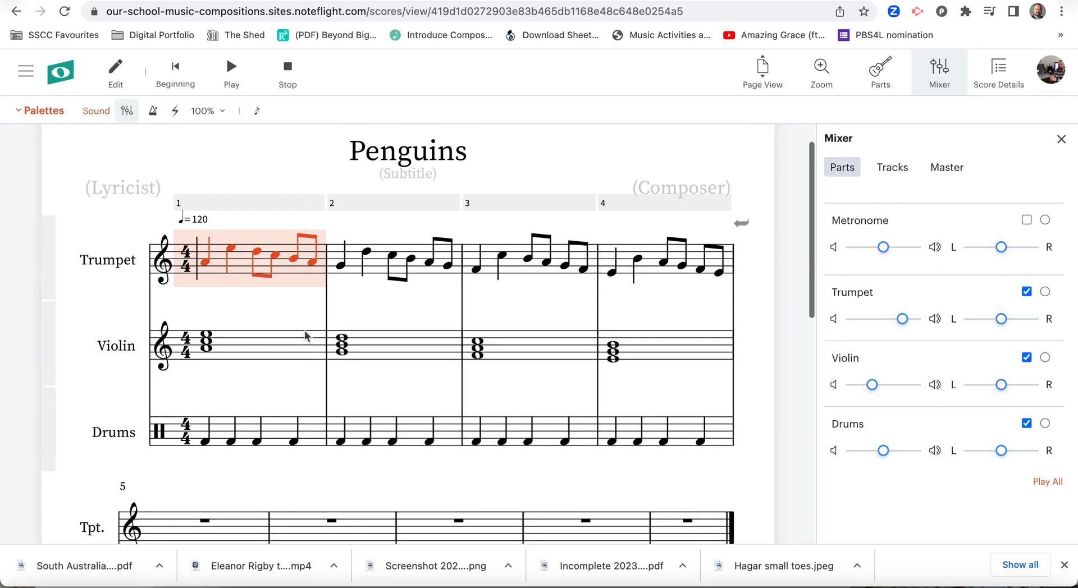